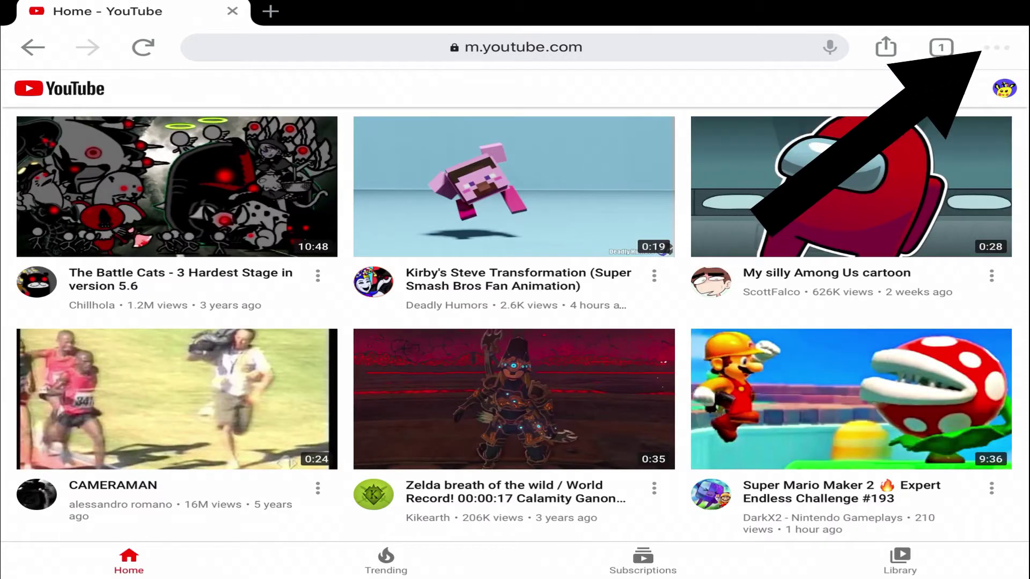
# - Switch YouTube to its desktop site using the browser's Request Desktop Site option
pyautogui.click(996, 47)
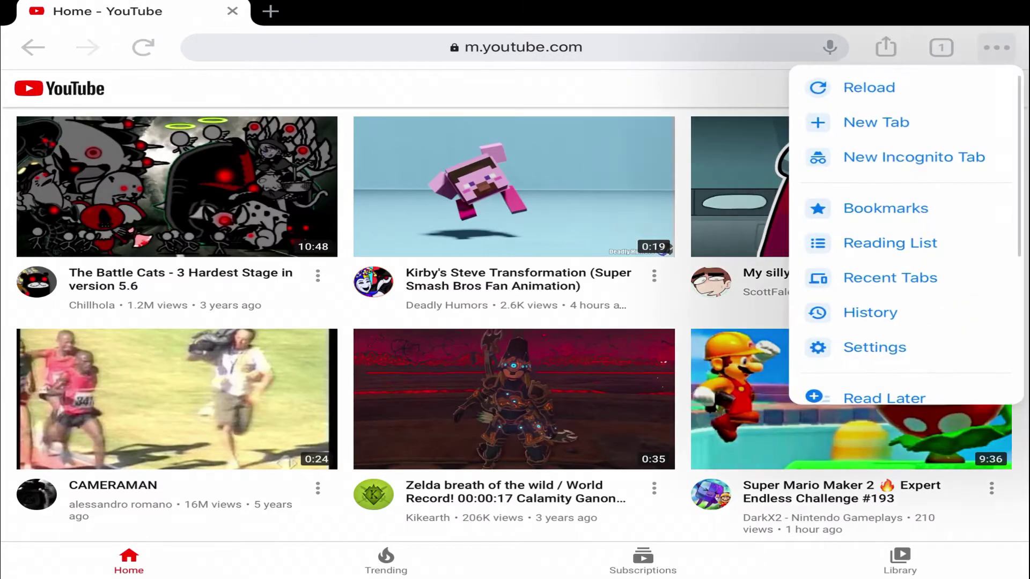
pyautogui.scroll(-3, 906, 242)
pyautogui.scroll(-2, 905, 242)
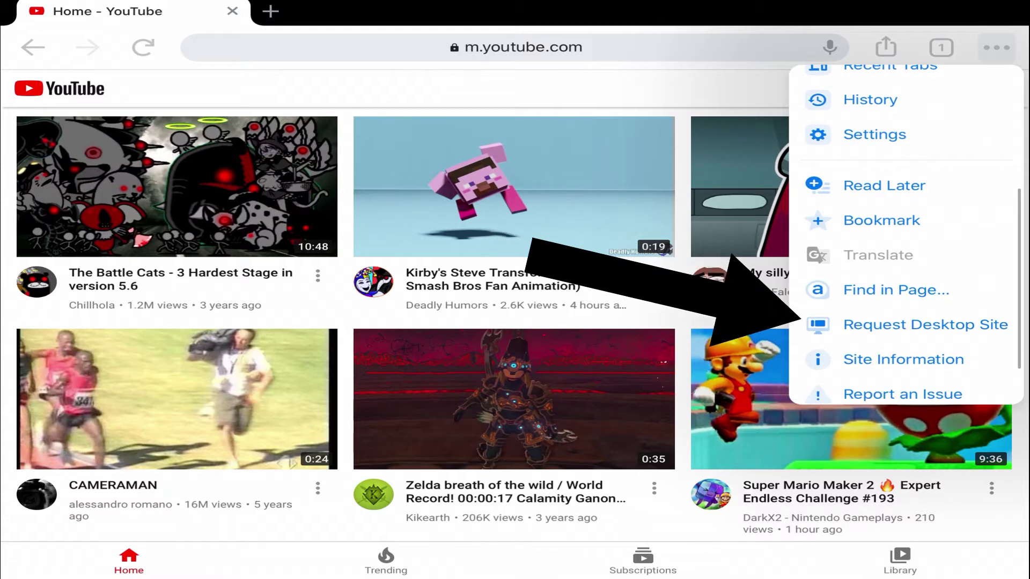
pyautogui.click(910, 324)
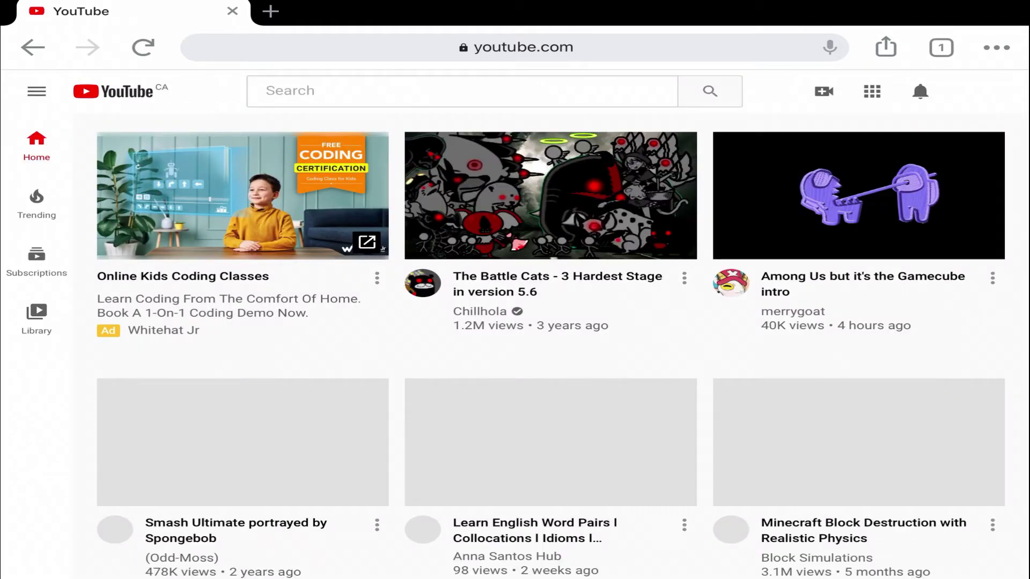
pyautogui.click(996, 47)
pyautogui.scroll(-5, 910, 242)
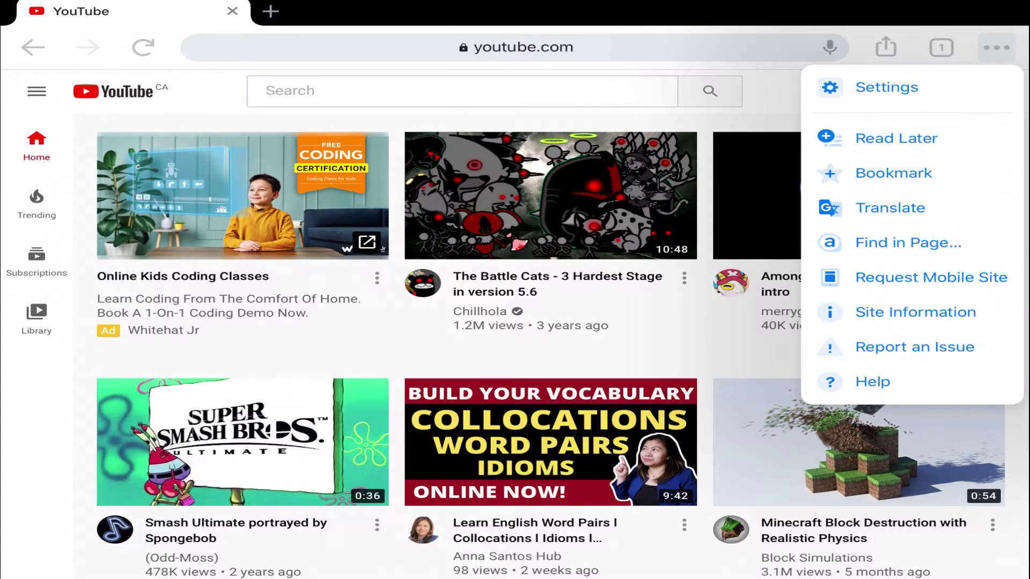
pyautogui.click(931, 277)
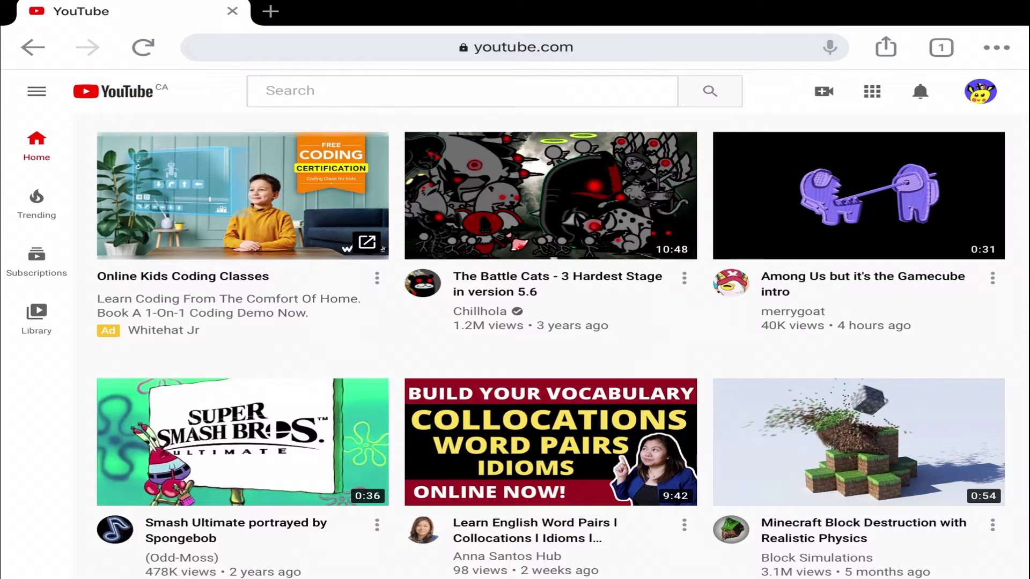
pyautogui.click(36, 318)
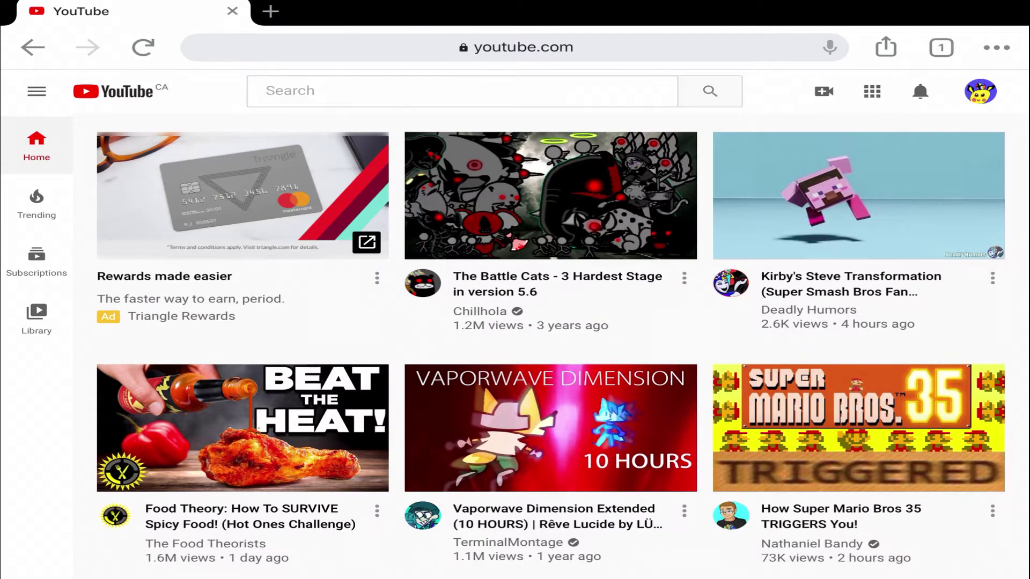
# - Search for 'super simple songs' and open the Super Simple Songs channel's Playlists tab
pyautogui.click(462, 90)
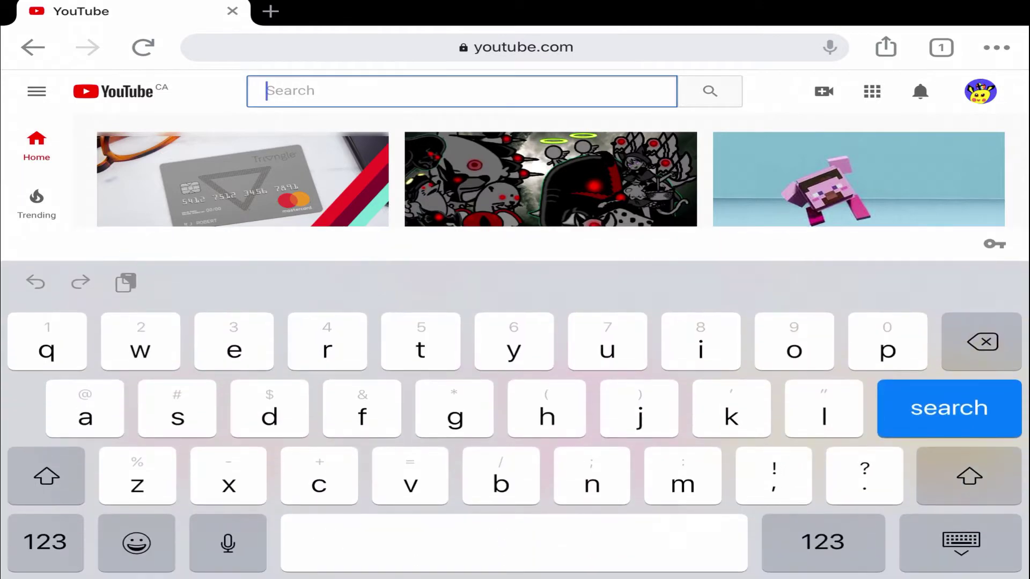
pyautogui.write('s')
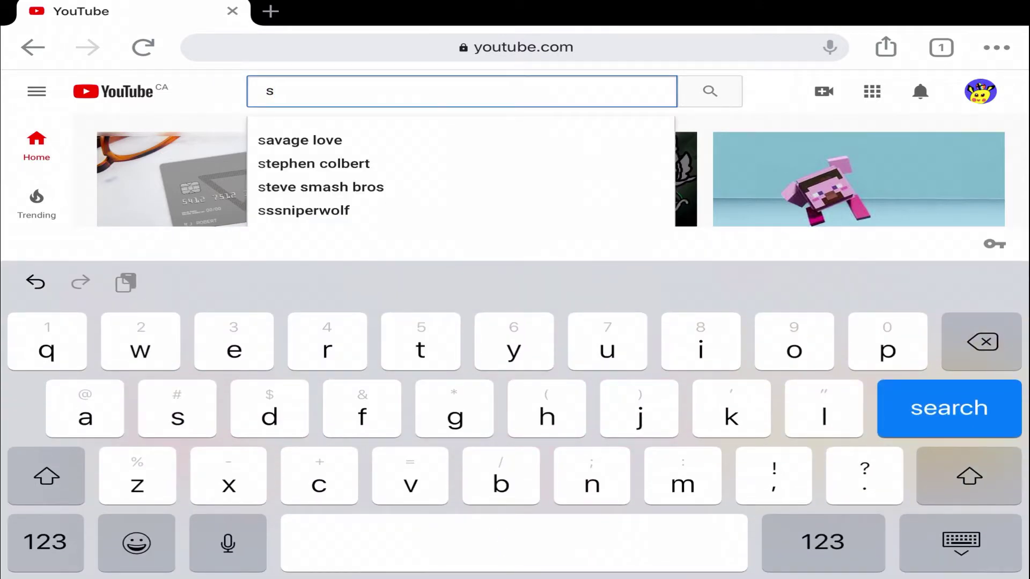
pyautogui.write('uper')
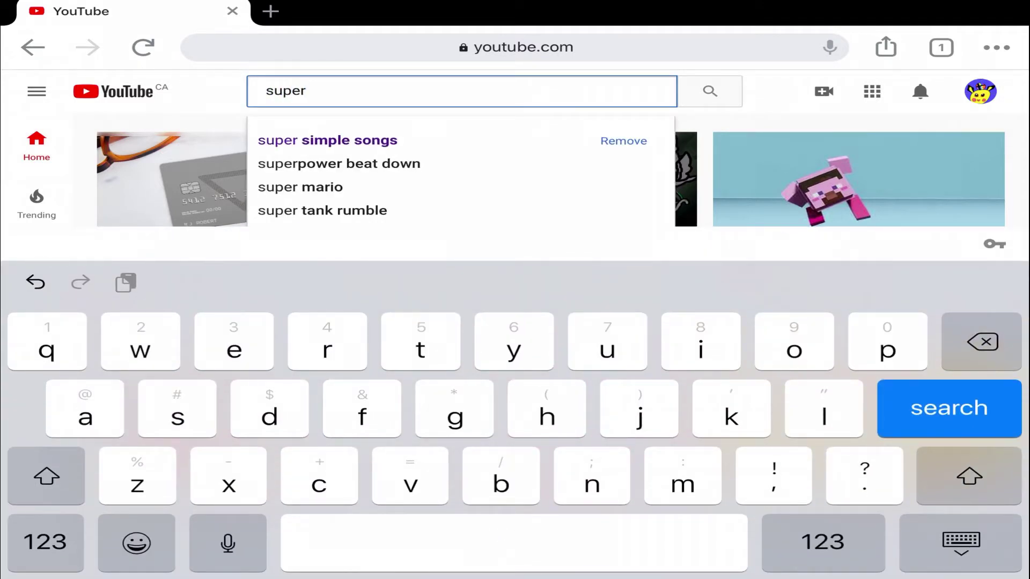
pyautogui.click(327, 141)
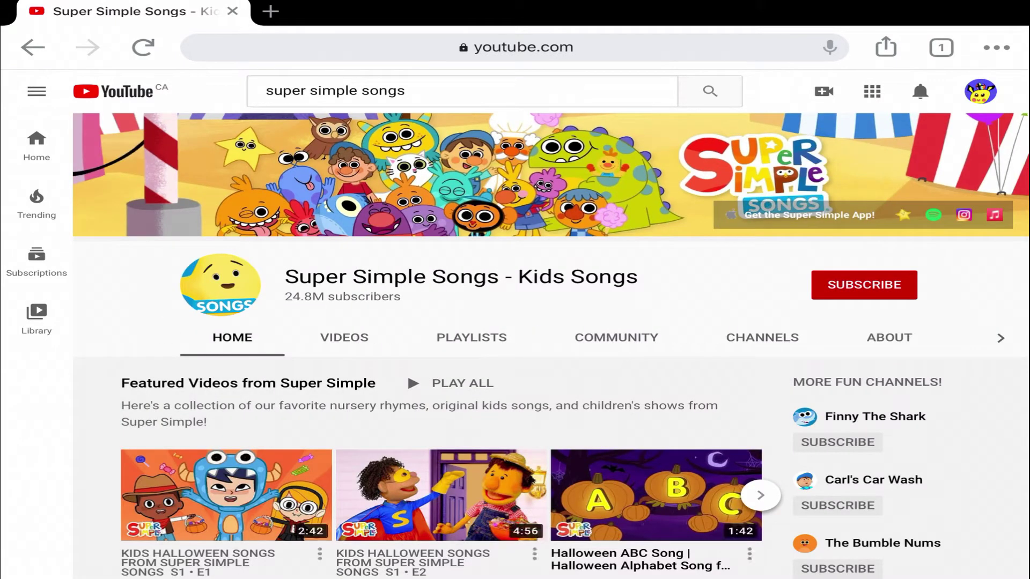
pyautogui.click(471, 338)
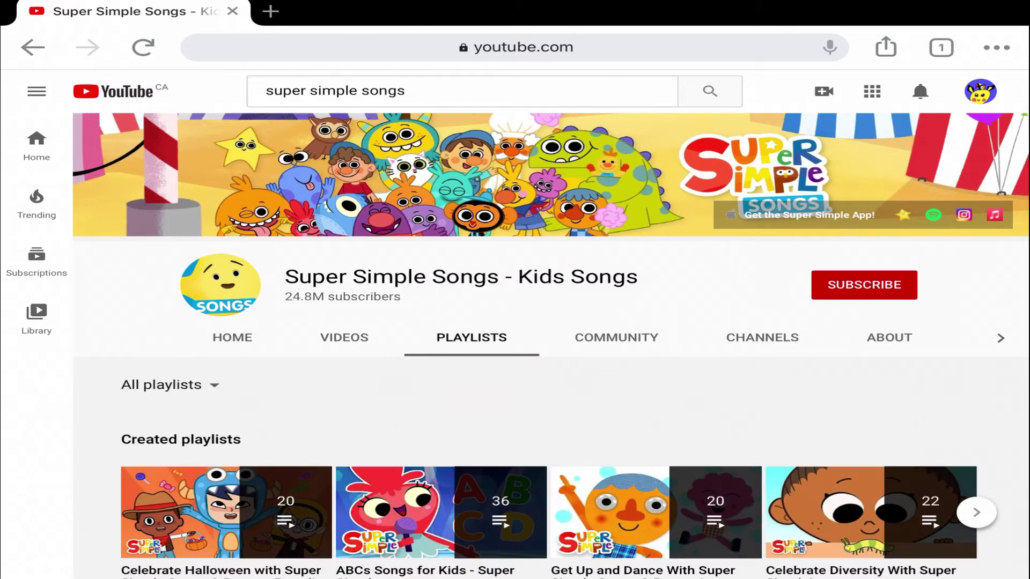
pyautogui.scroll(-3, 515, 322)
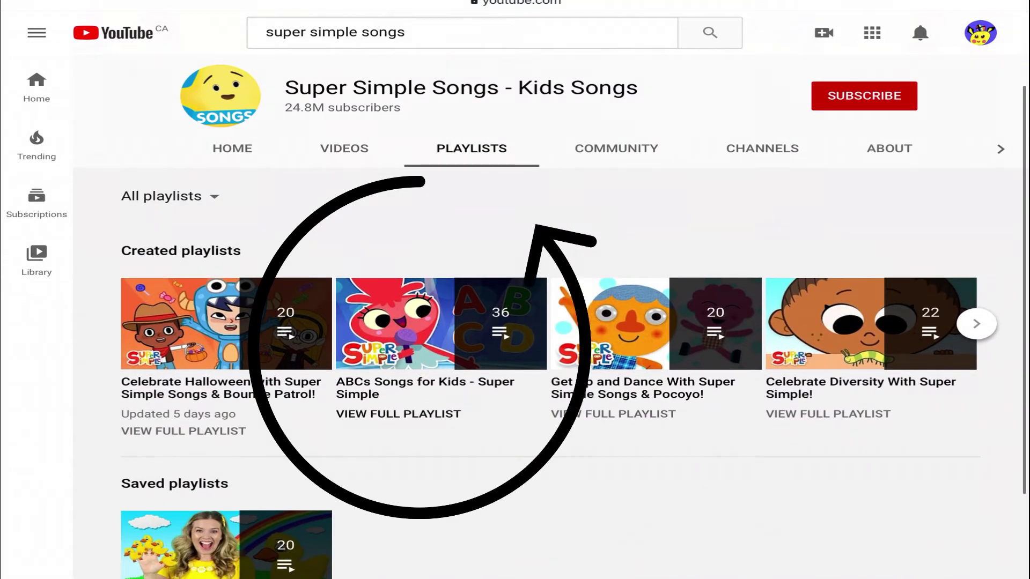
# - Open the ABCs Songs for Kids playlist and check that it lists 36 videos
pyautogui.click(441, 321)
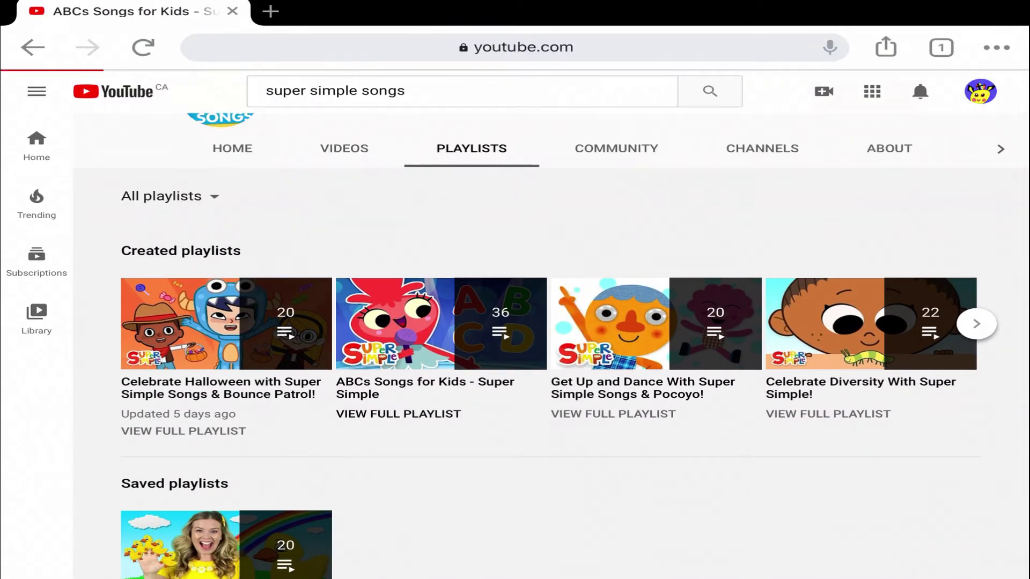
pyautogui.scroll(-3, 765, 322)
pyautogui.scroll(-3, 765, 322)
pyautogui.scroll(-2, 764, 322)
pyautogui.scroll(-4, 764, 322)
pyautogui.scroll(-5, 765, 322)
pyautogui.scroll(-4, 765, 322)
pyautogui.scroll(-7, 765, 322)
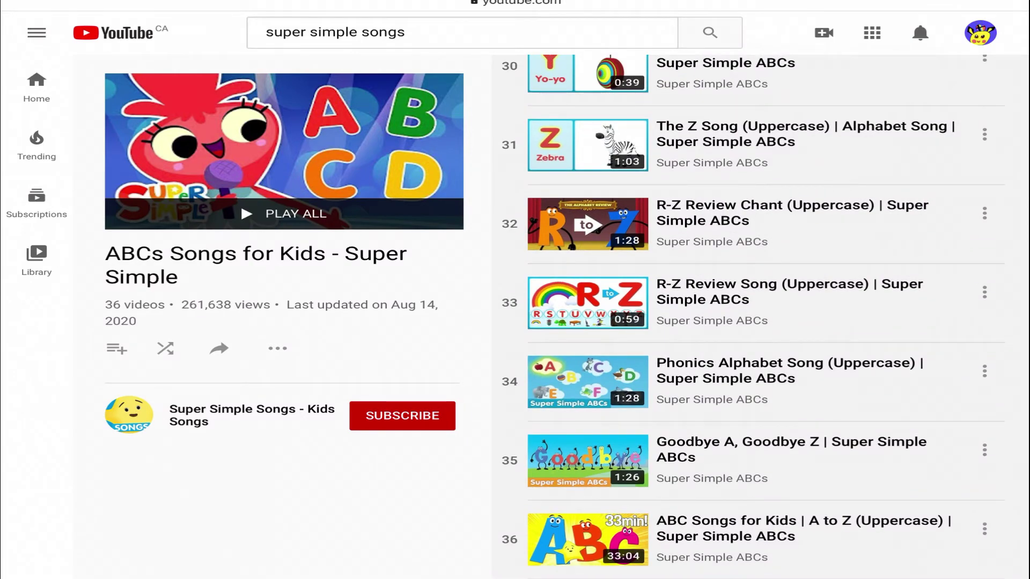
pyautogui.scroll(4, 765, 322)
pyautogui.scroll(9, 764, 322)
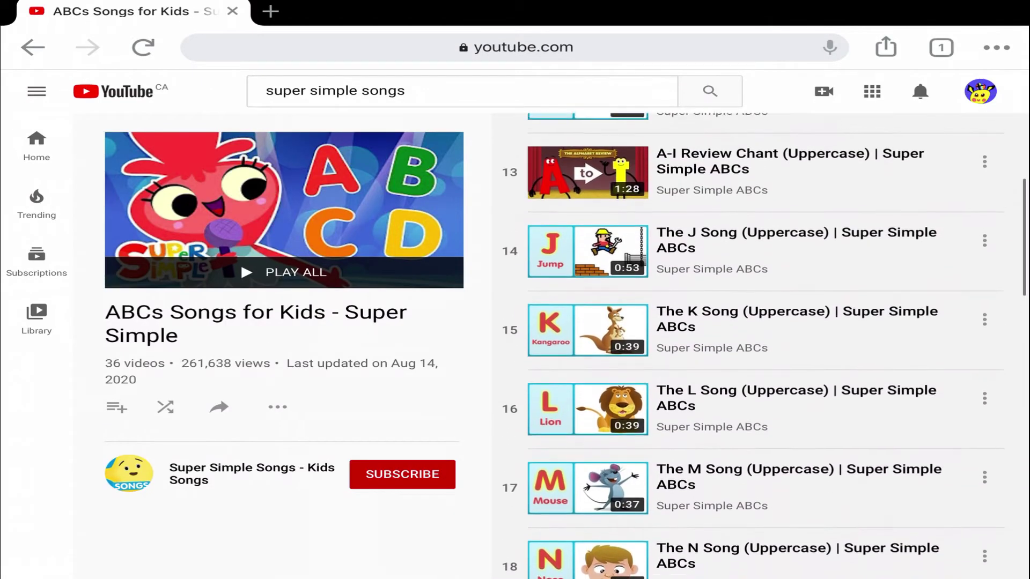
pyautogui.scroll(4, 765, 347)
pyautogui.scroll(8, 765, 346)
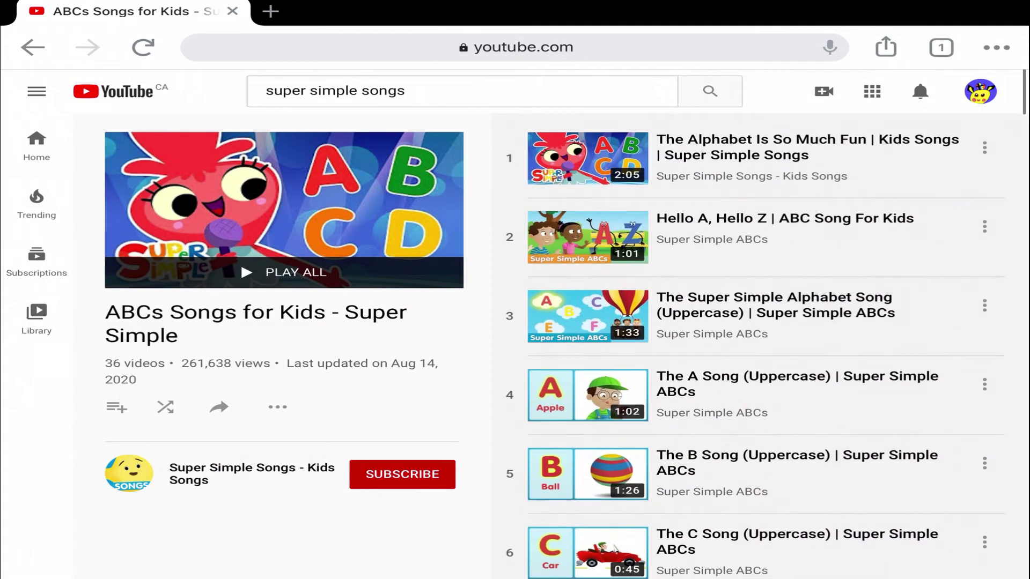
pyautogui.click(996, 47)
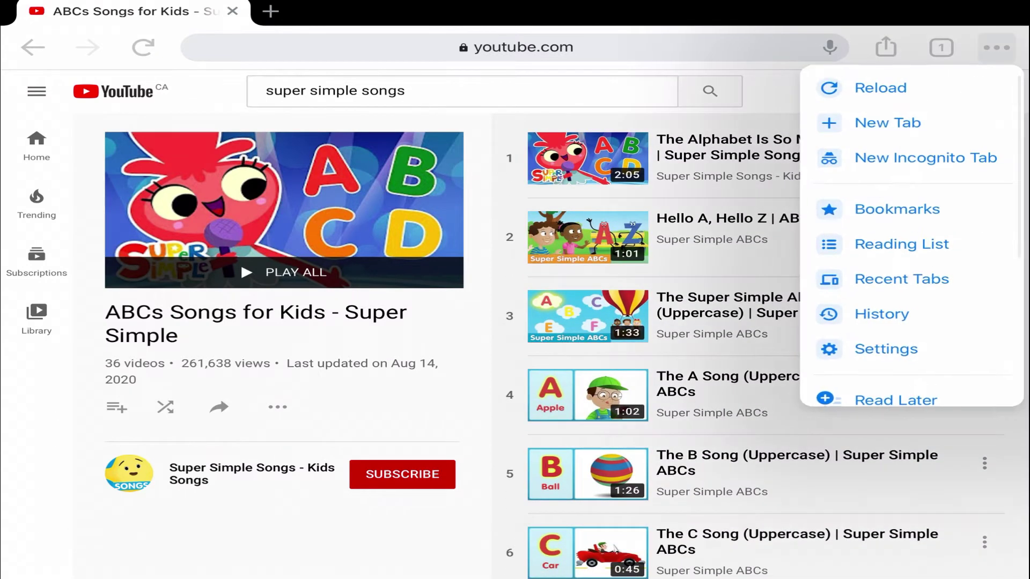
pyautogui.scroll(-4, 912, 242)
pyautogui.scroll(-3, 912, 242)
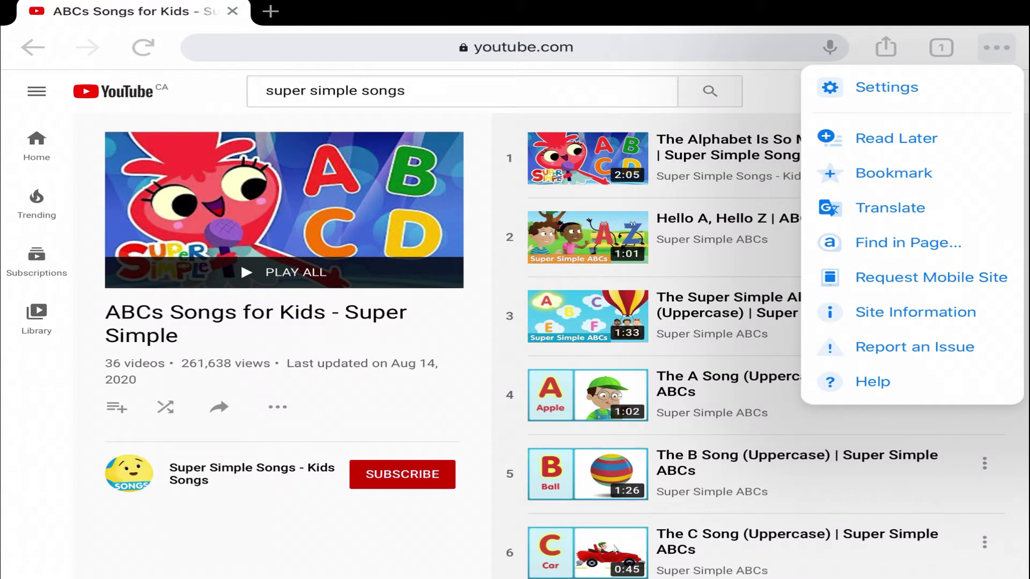
pyautogui.press('Escape')
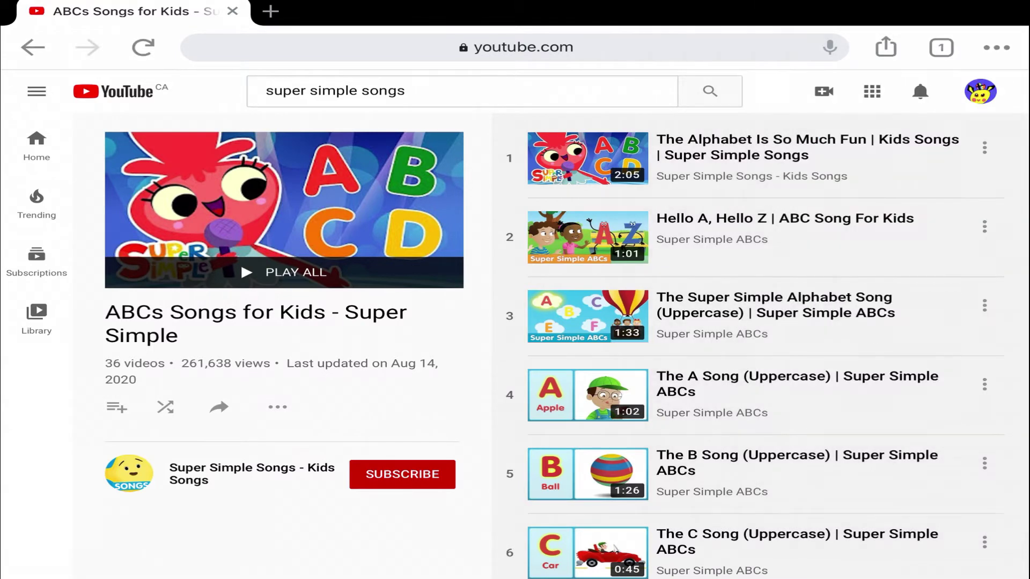
# - Append '&disable_polymer=1' to the ABCs Songs for Kids playlist URL and reload the page
pyautogui.click(515, 46)
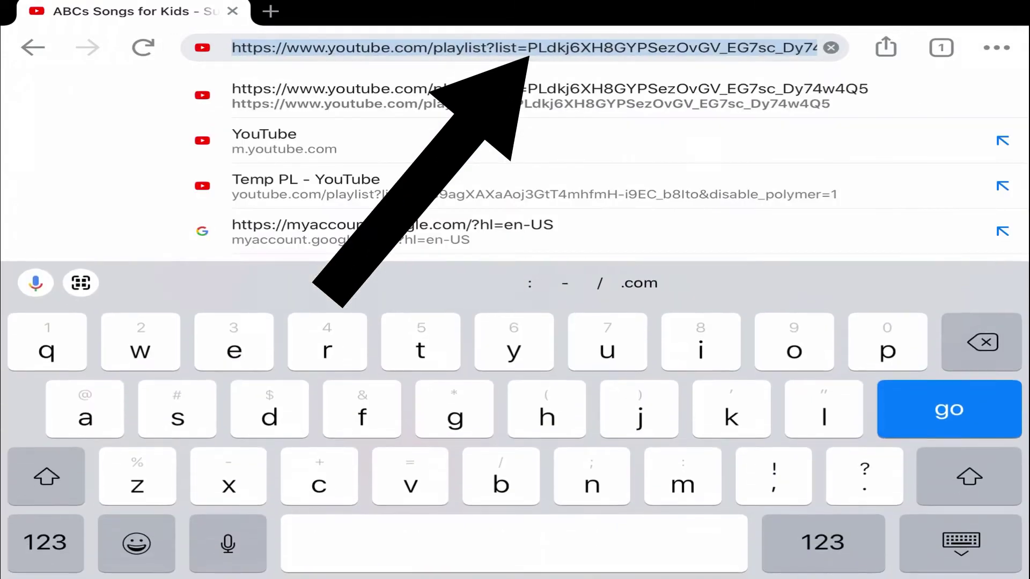
pyautogui.click(529, 47)
pyautogui.click(735, 47)
pyautogui.click(816, 47)
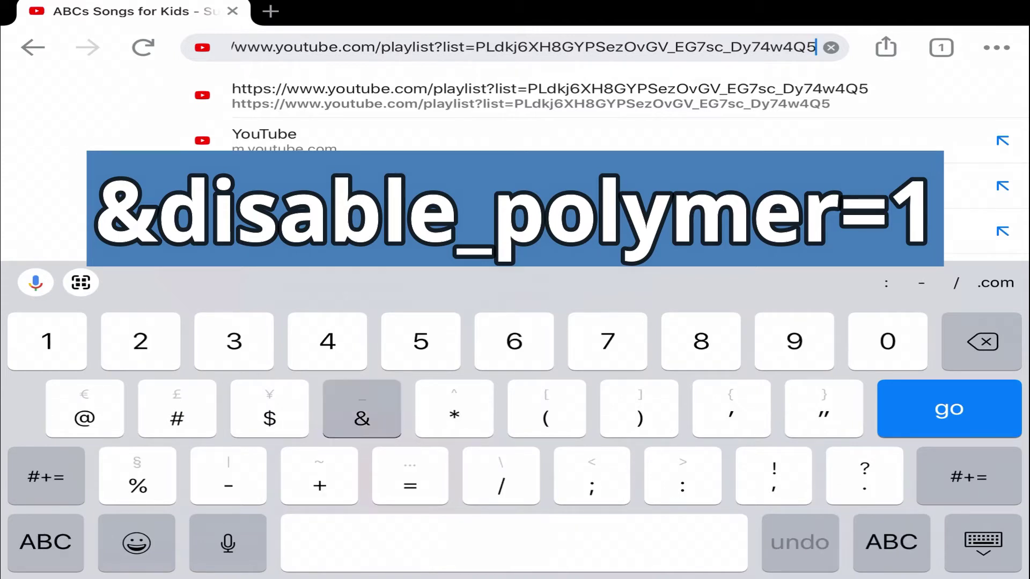
pyautogui.write('&')
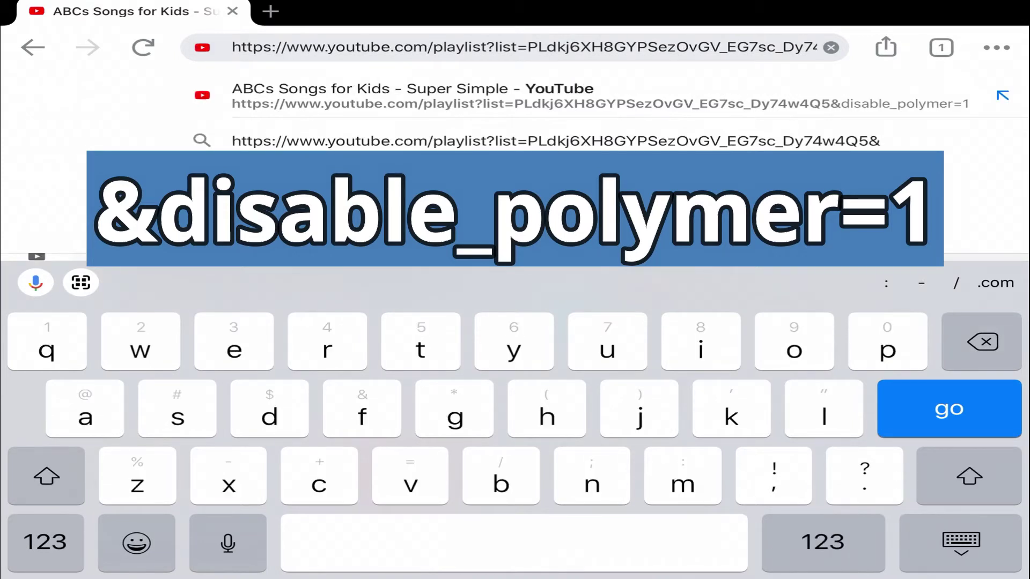
pyautogui.write('disable')
pyautogui.click(823, 542)
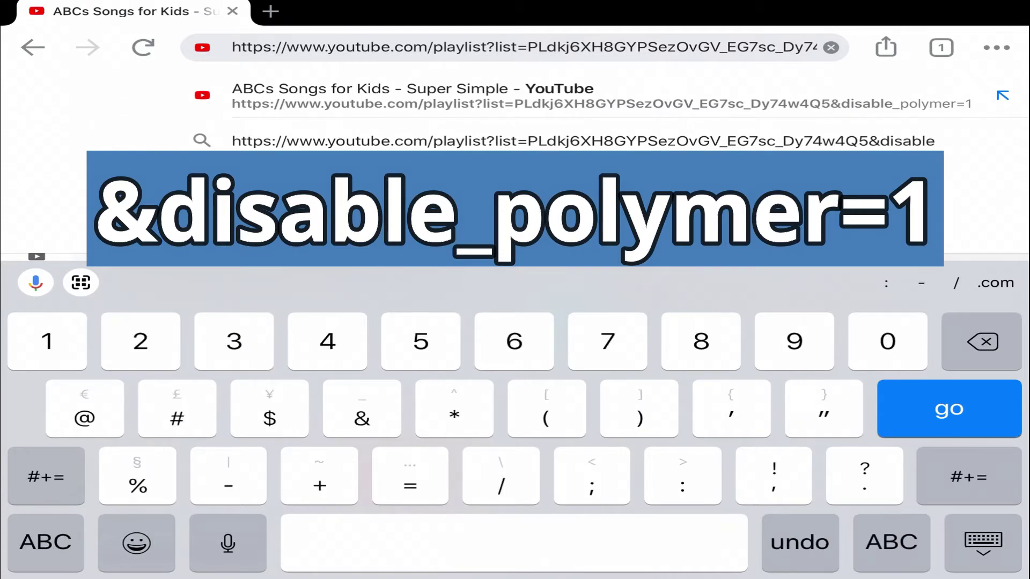
pyautogui.click(46, 475)
pyautogui.write('_')
pyautogui.click(892, 542)
pyautogui.write('polymer')
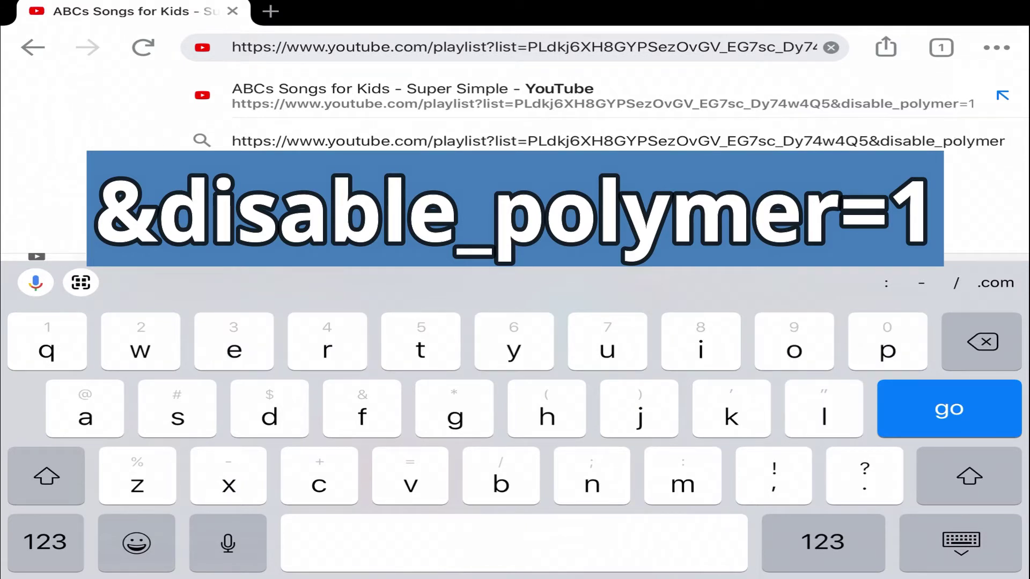
pyautogui.click(823, 541)
pyautogui.write('1')
pyautogui.press('Return')
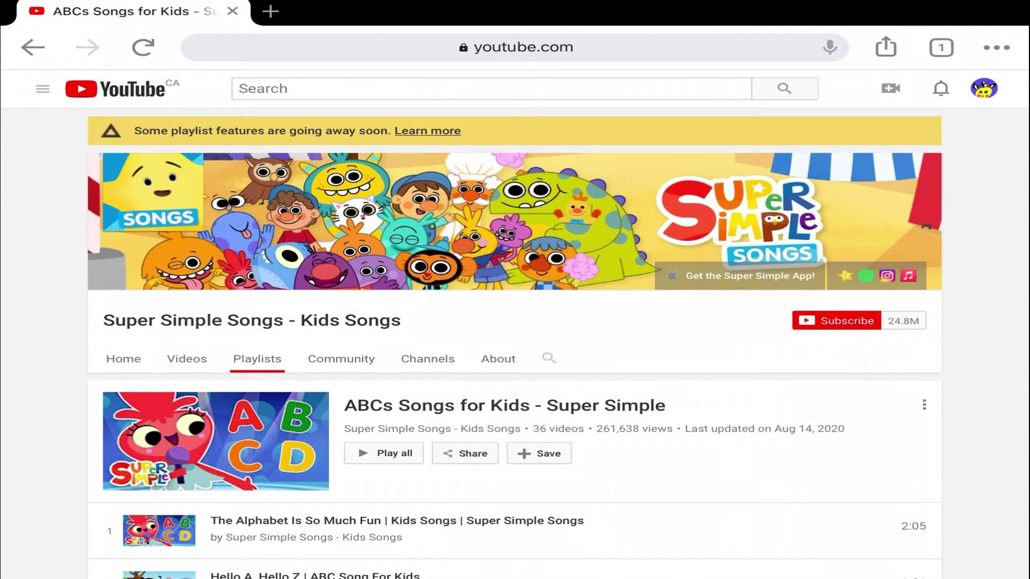
pyautogui.scroll(-5, 515, 322)
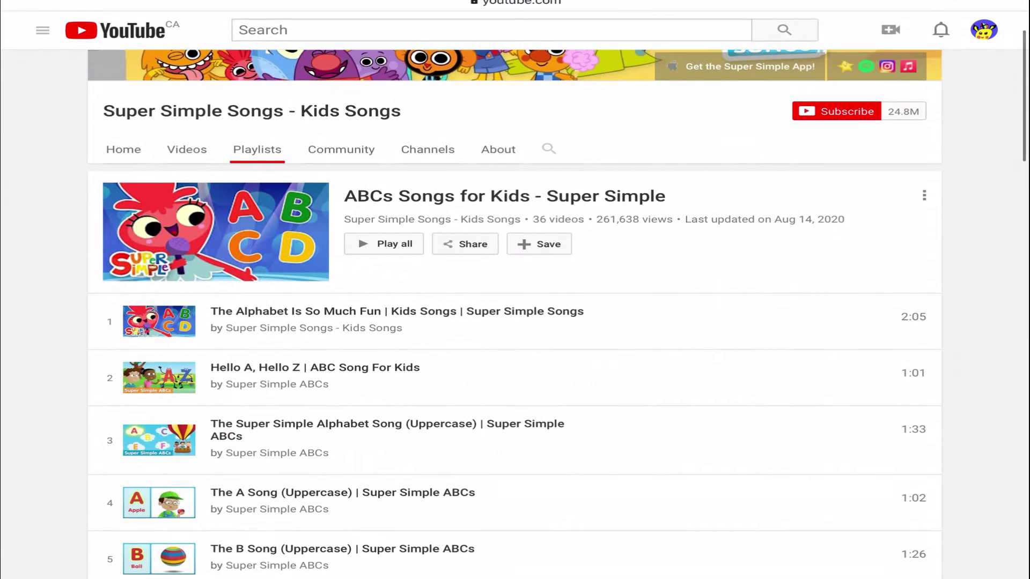
# - Use 'Add all to...' to put all 36 ABCs Songs for Kids videos into Watch later
pyautogui.click(924, 196)
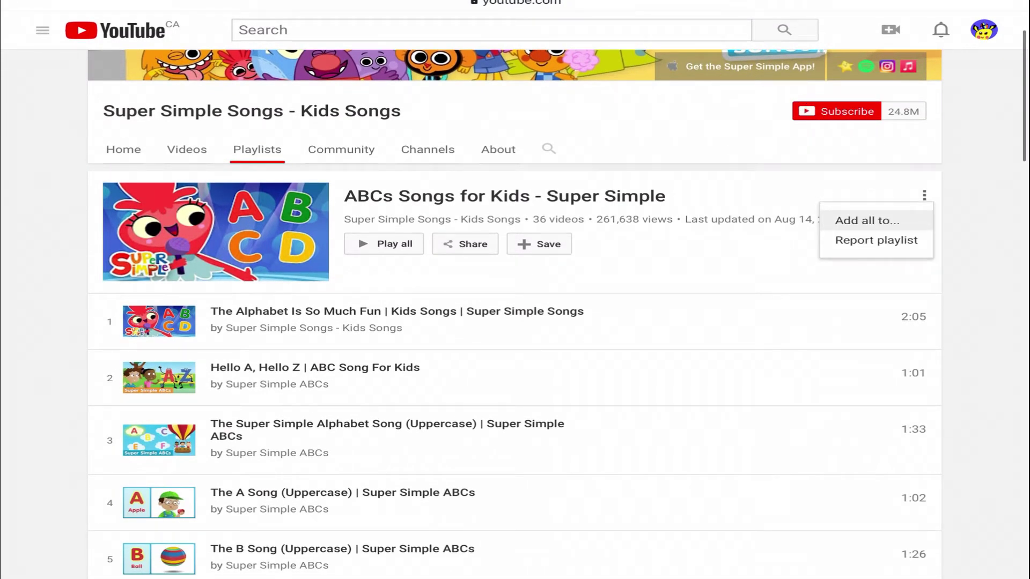
pyautogui.click(866, 219)
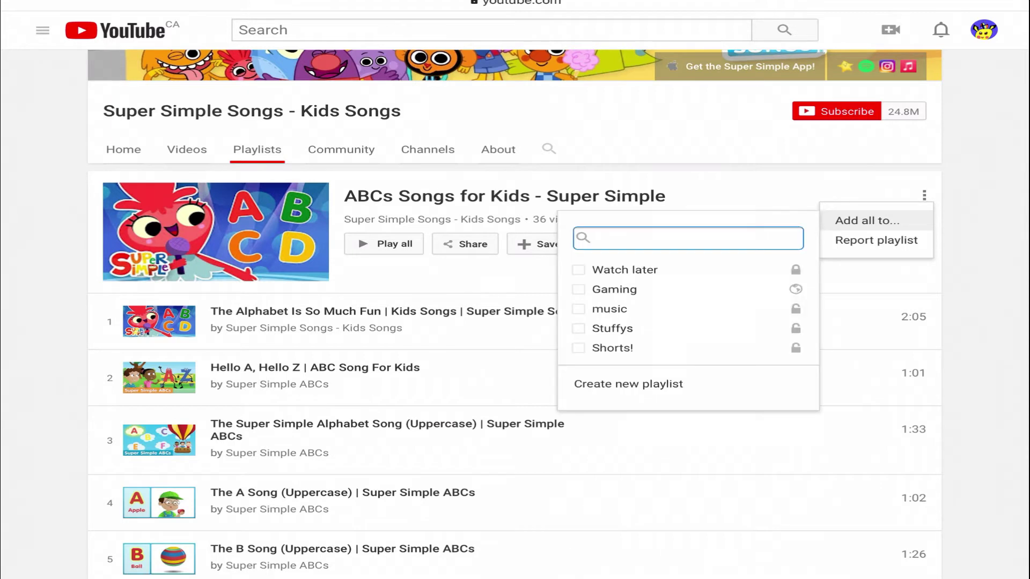
pyautogui.click(624, 270)
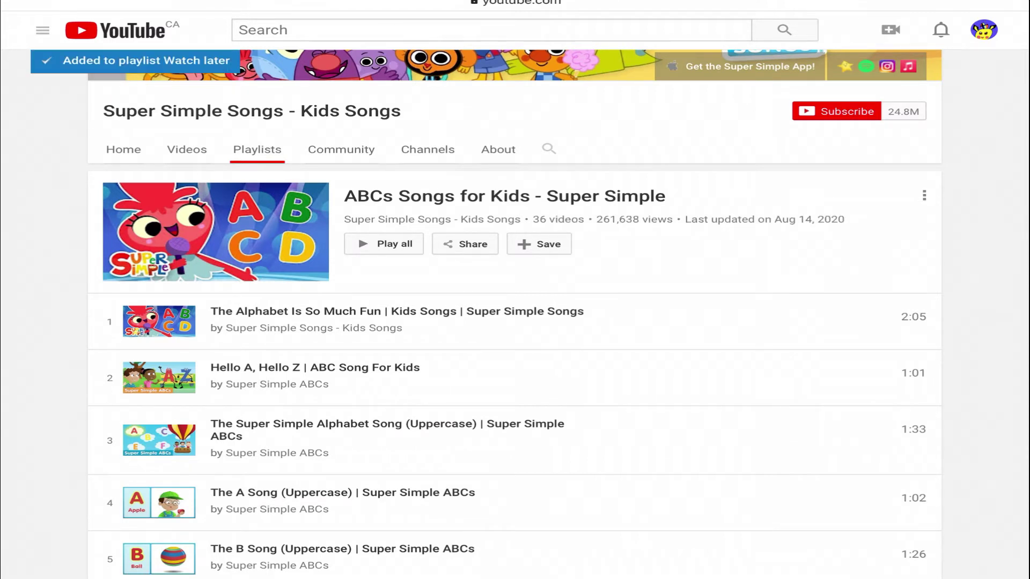
pyautogui.scroll(2, 515, 322)
# - Open Watch later from the side menu and check its 36 ABC videos
pyautogui.click(43, 89)
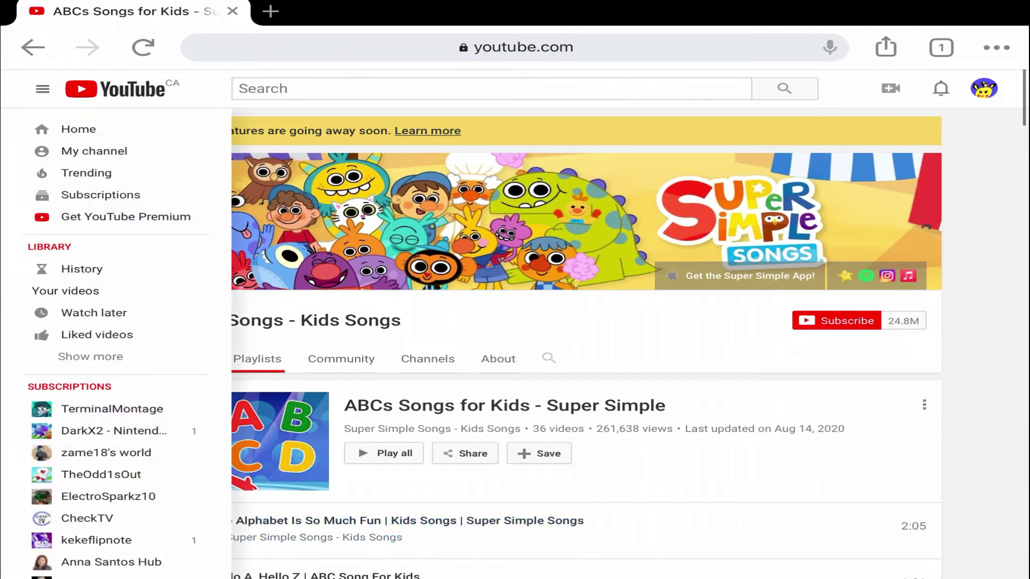
pyautogui.click(94, 313)
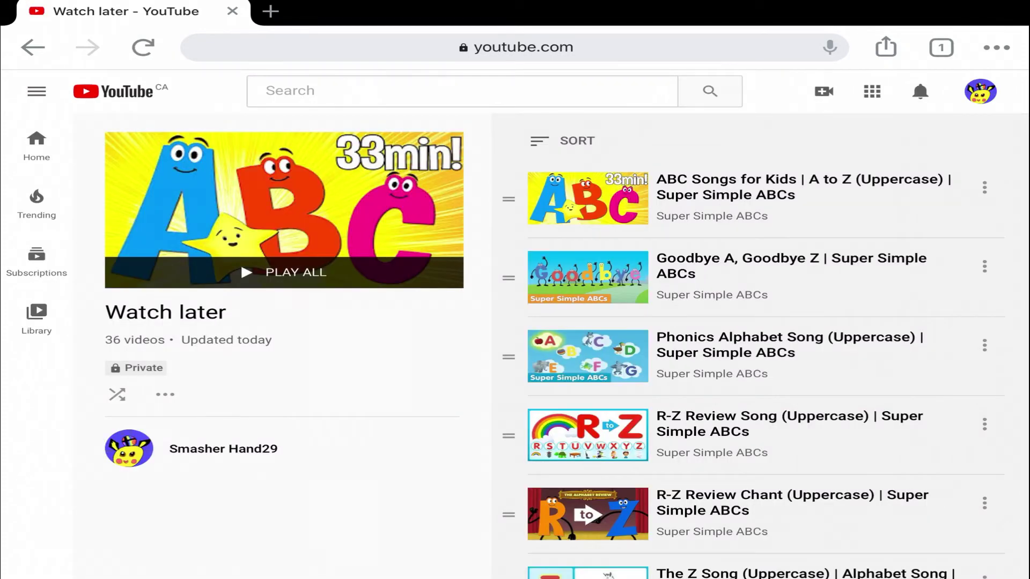
pyautogui.scroll(-4, 765, 323)
pyautogui.scroll(-3, 765, 321)
pyautogui.scroll(-3, 764, 322)
pyautogui.scroll(-2, 765, 322)
pyautogui.scroll(-4, 765, 322)
pyautogui.scroll(-2, 765, 322)
pyautogui.scroll(-5, 764, 322)
pyautogui.scroll(-4, 764, 322)
pyautogui.scroll(-2, 765, 322)
pyautogui.scroll(5, 764, 322)
pyautogui.scroll(5, 765, 322)
pyautogui.scroll(5, 765, 322)
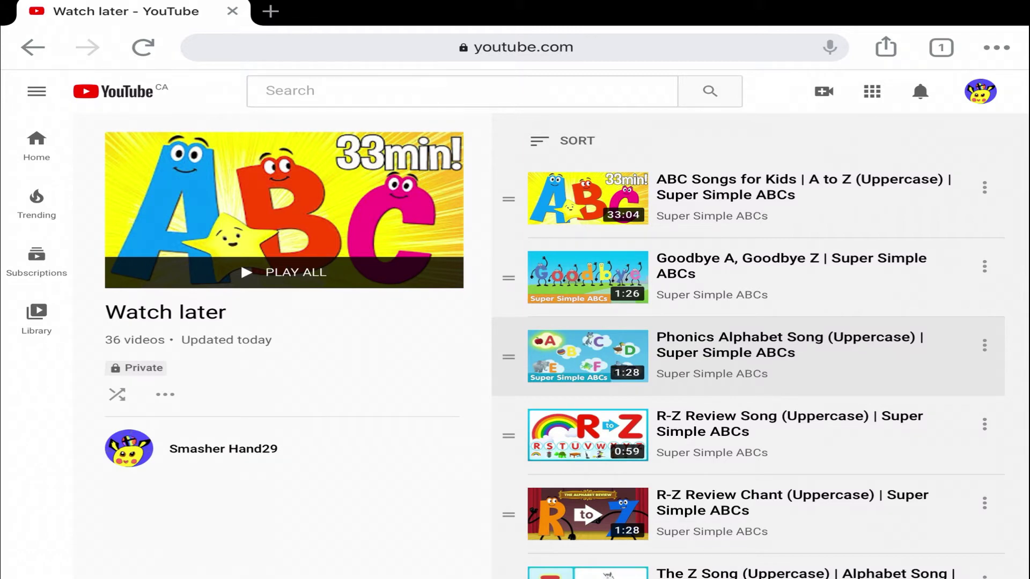
# - Append '&disable_polymer=1' after list=WL in the Watch later URL and reload the page
pyautogui.click(523, 47)
pyautogui.click(552, 47)
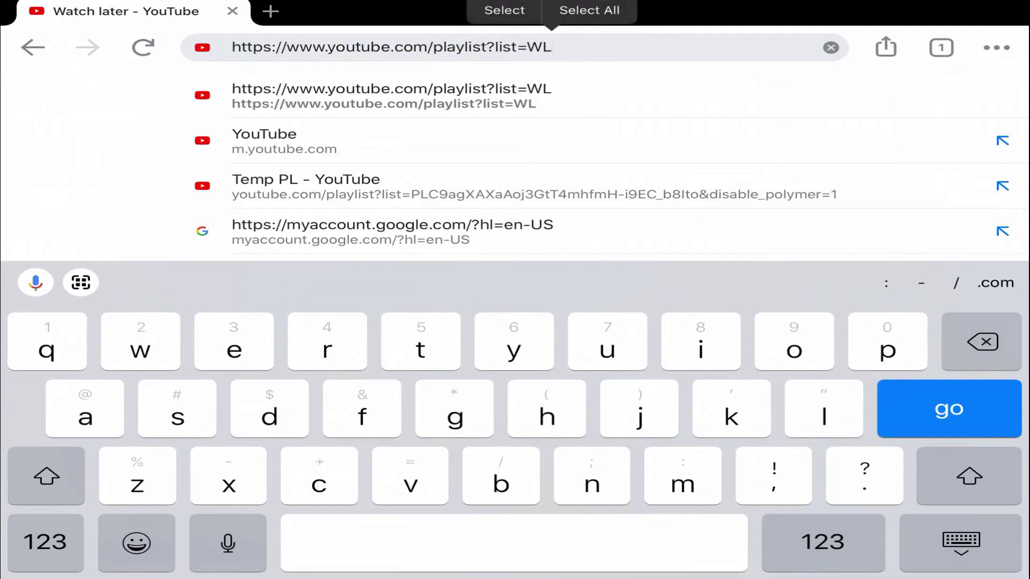
pyautogui.write('d')
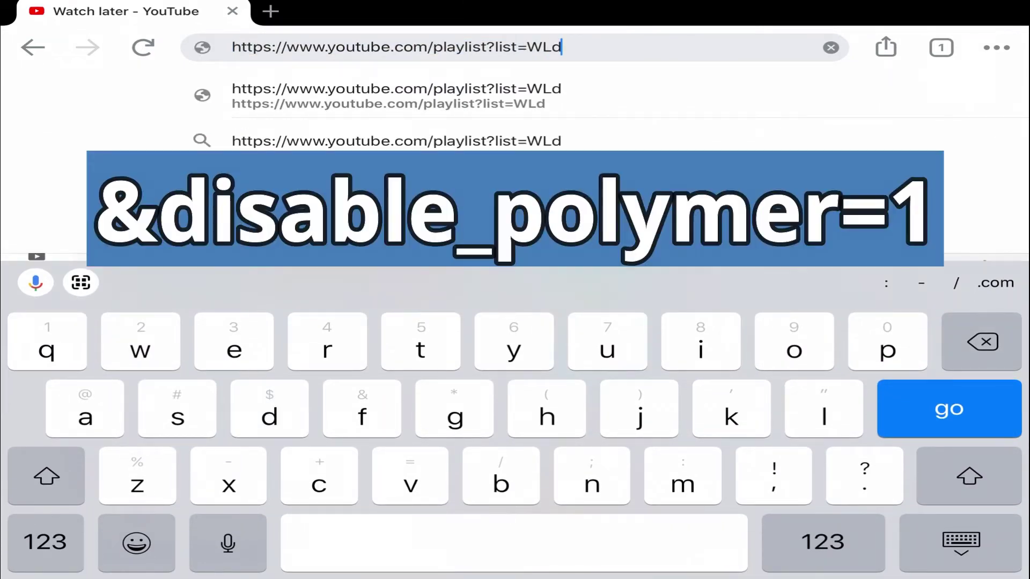
pyautogui.write('i')
pyautogui.press('BackSpace')
pyautogui.press('BackSpace')
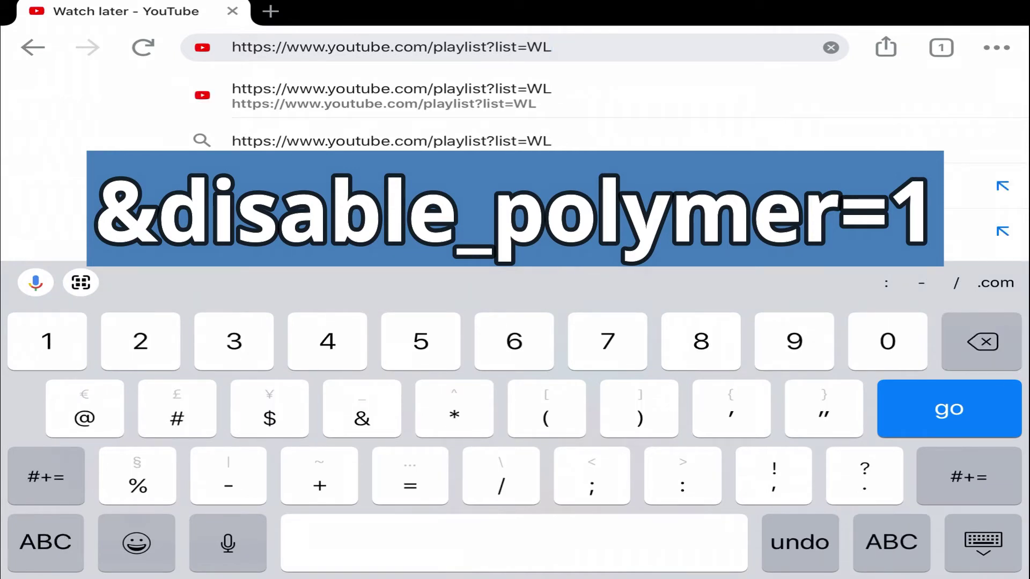
pyautogui.write('&disable')
pyautogui.click(823, 542)
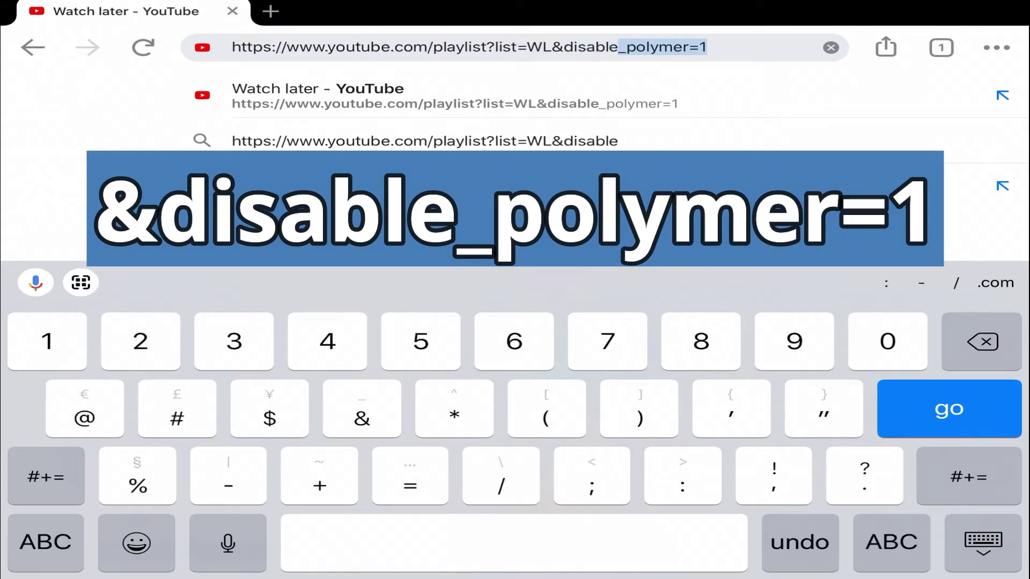
pyautogui.click(46, 477)
pyautogui.write('_')
pyautogui.click(891, 542)
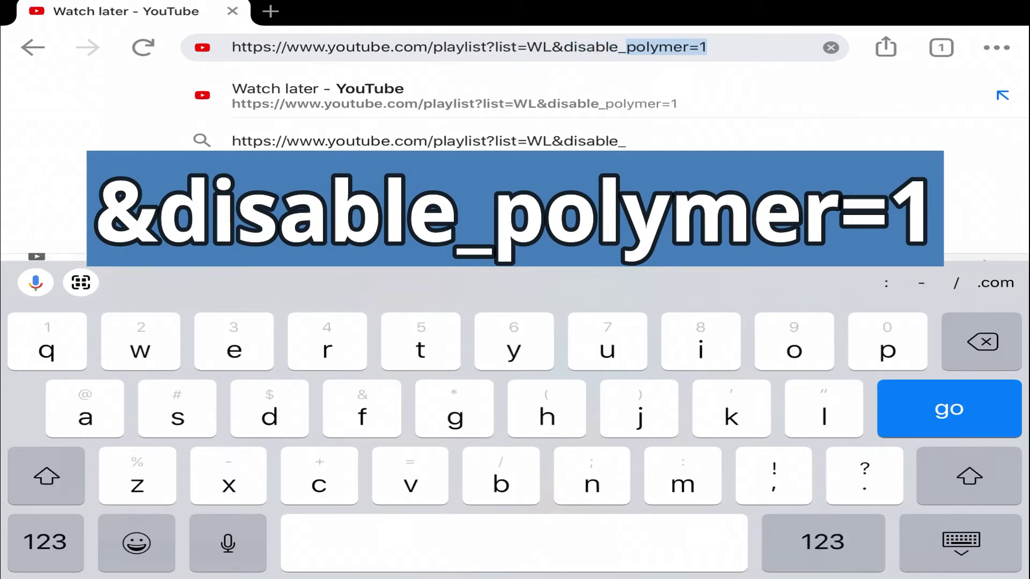
pyautogui.write('polymer')
pyautogui.click(823, 542)
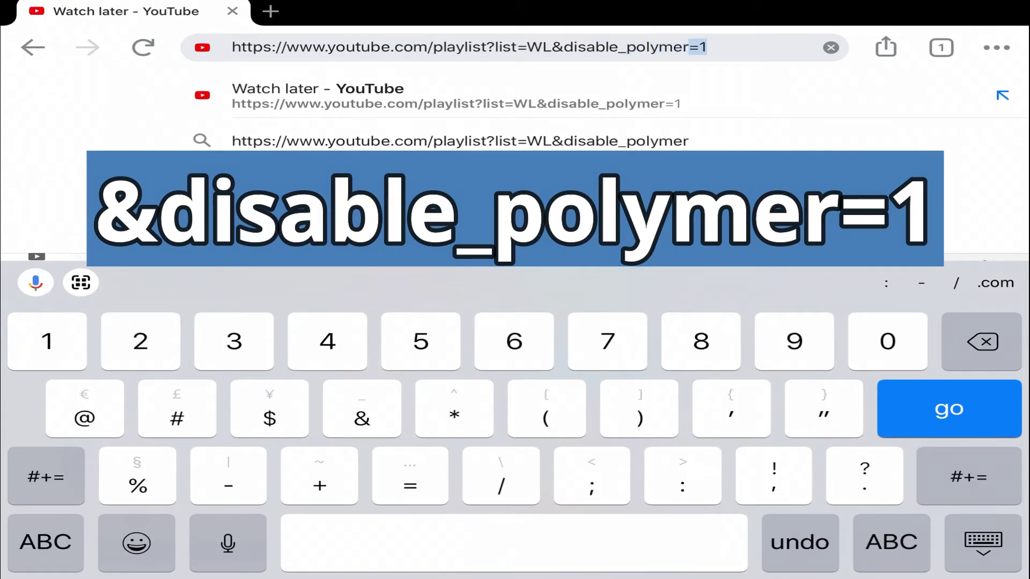
pyautogui.write('=1')
pyautogui.click(949, 408)
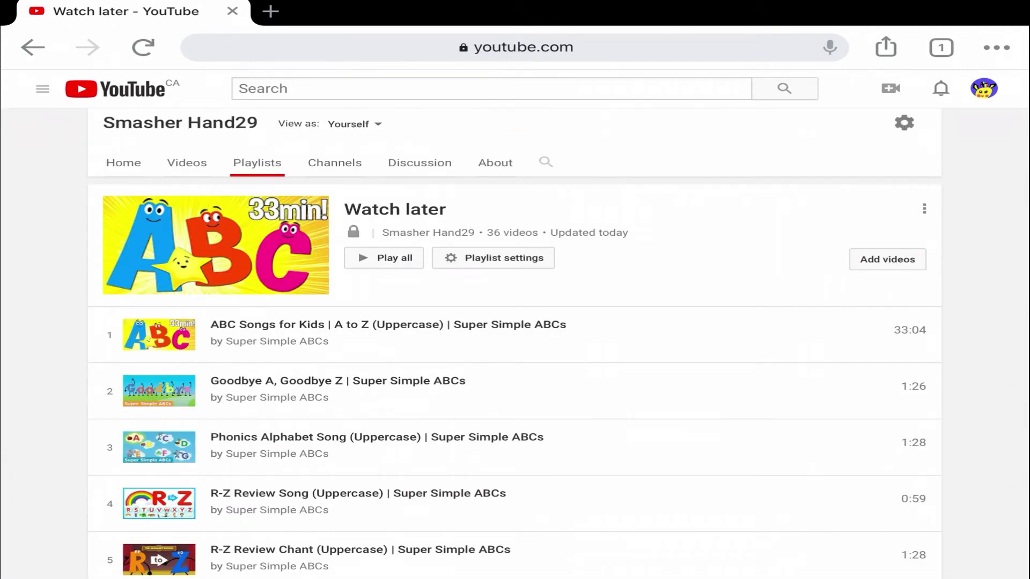
pyautogui.scroll(3, 515, 321)
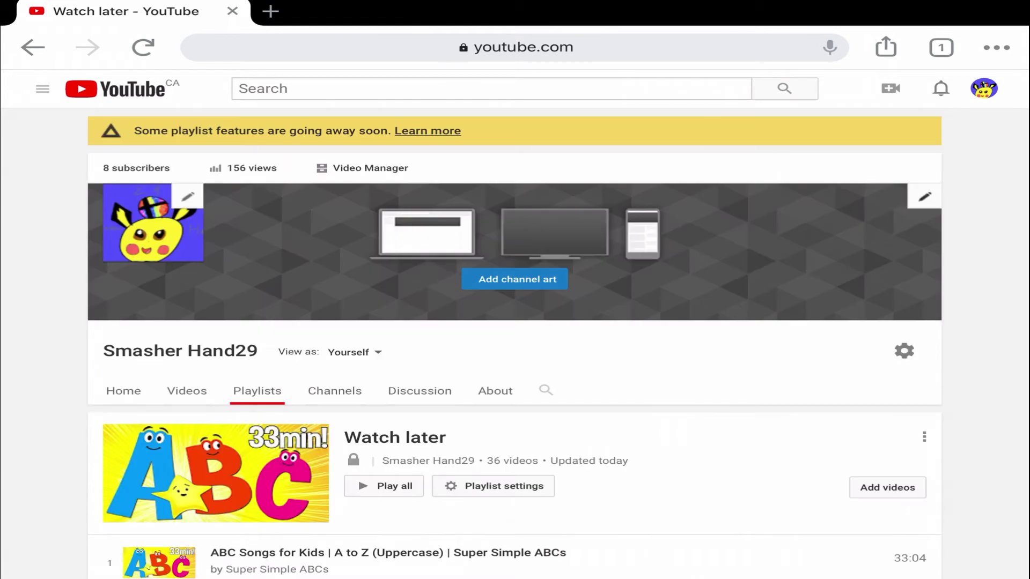
pyautogui.scroll(-3, 515, 322)
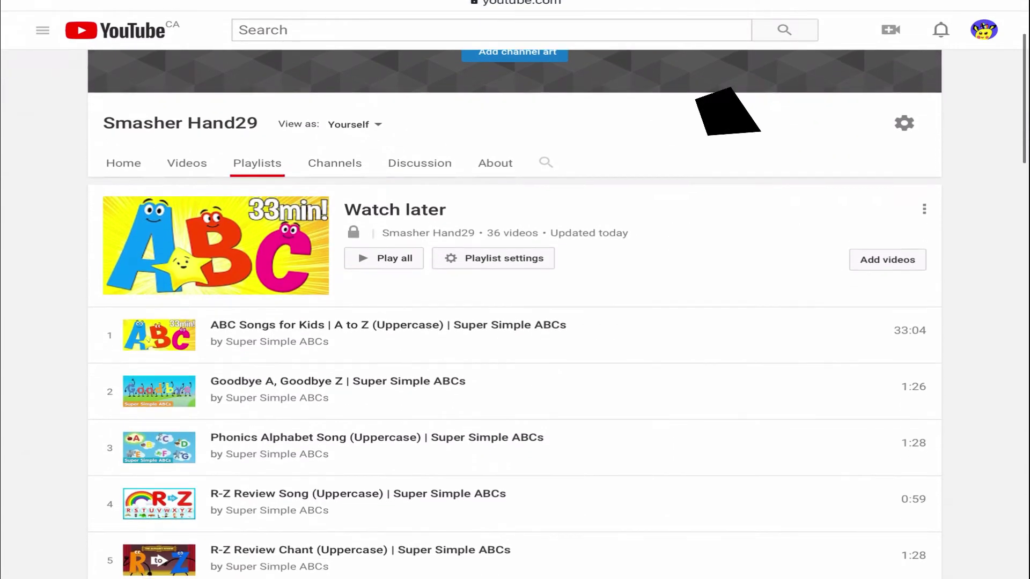
# - Use 'Add all to...' to create a private playlist 'Temp PL' holding the Watch later videos
pyautogui.click(924, 210)
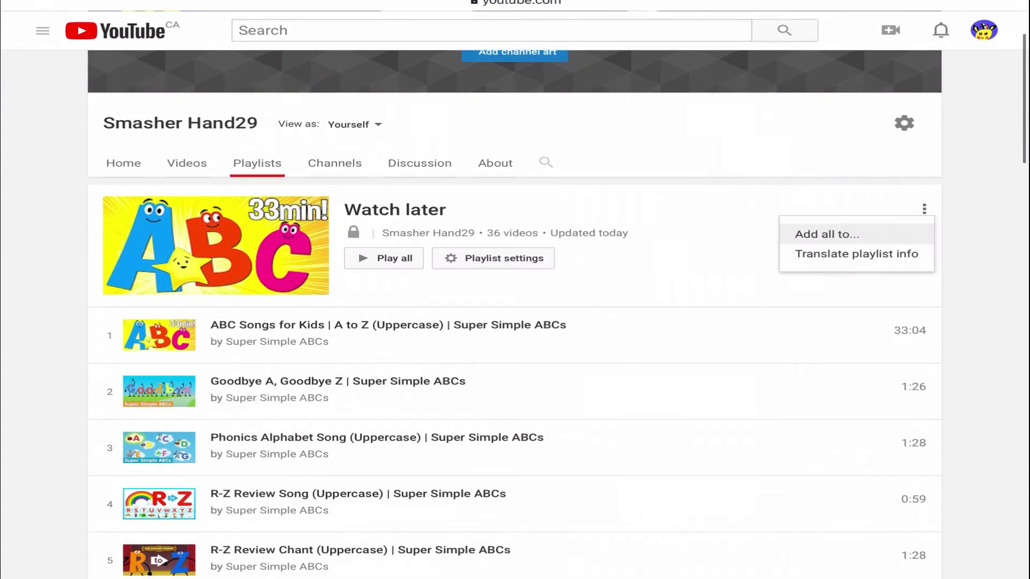
pyautogui.click(828, 234)
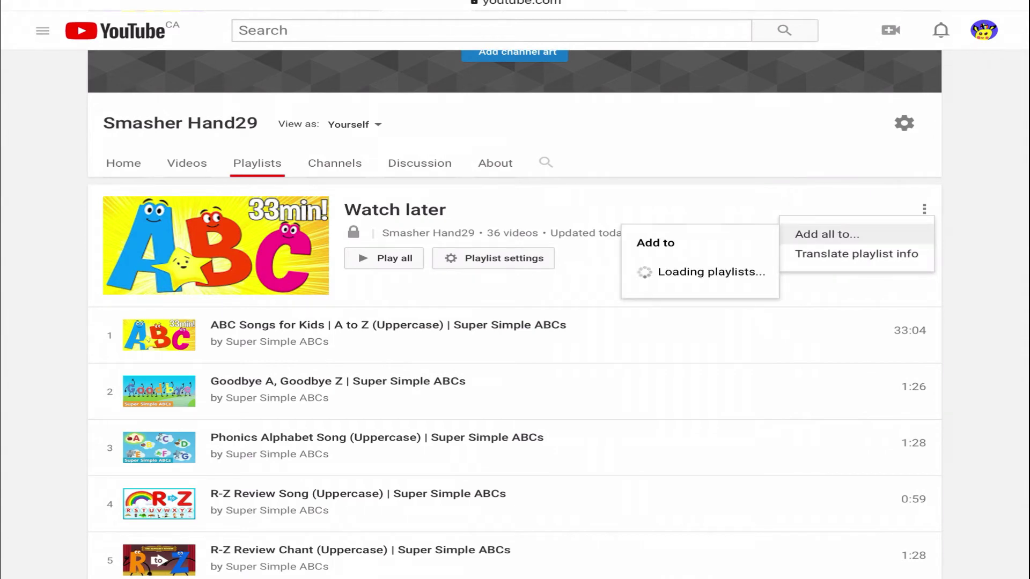
pyautogui.click(589, 378)
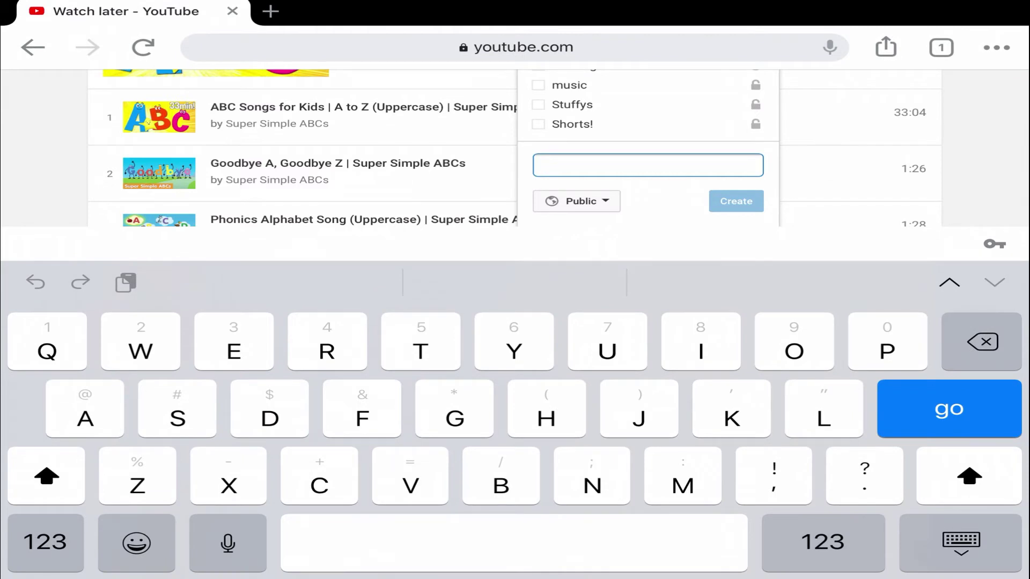
pyautogui.click(577, 201)
pyautogui.click(588, 249)
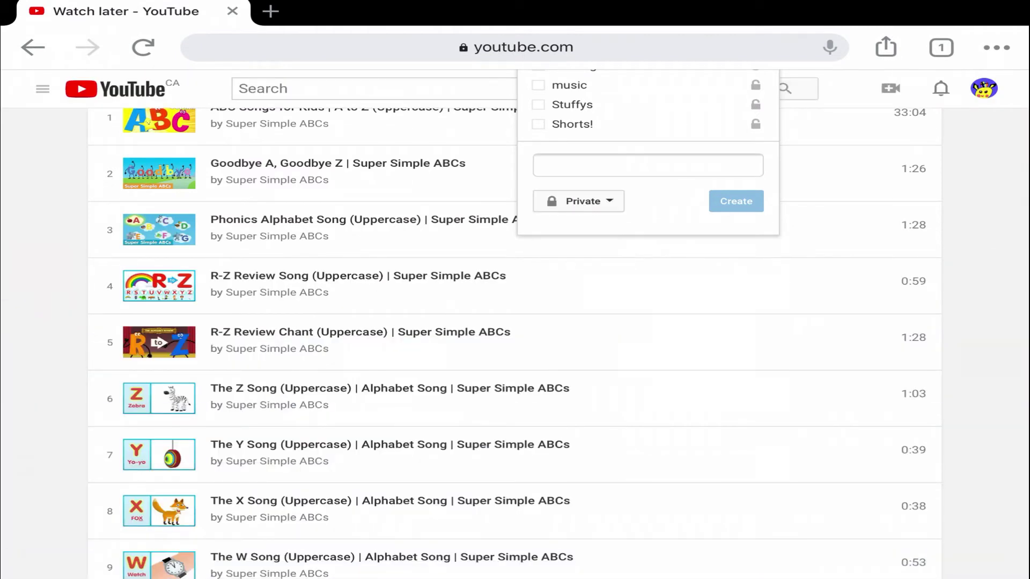
pyautogui.click(648, 166)
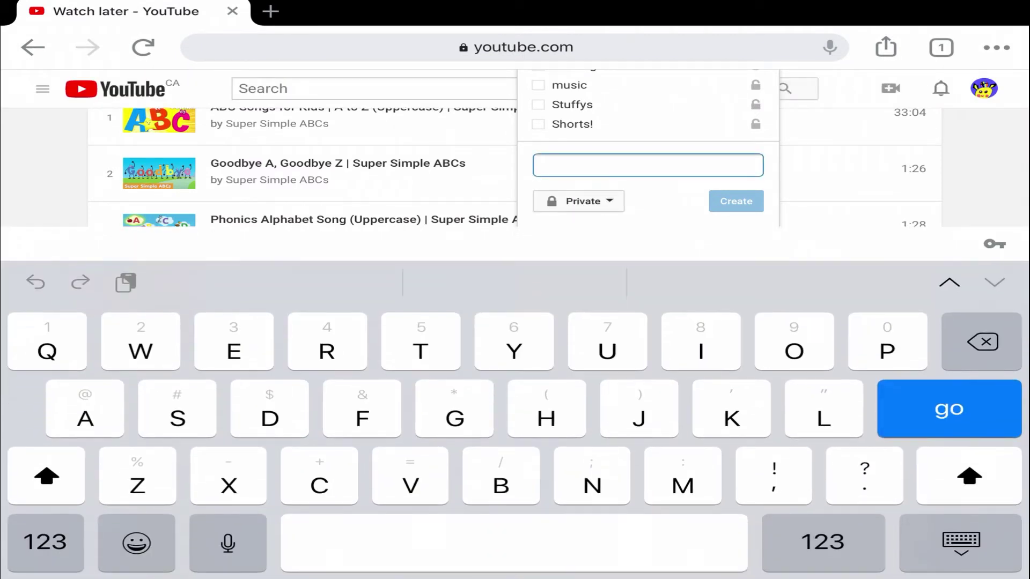
pyautogui.write('T')
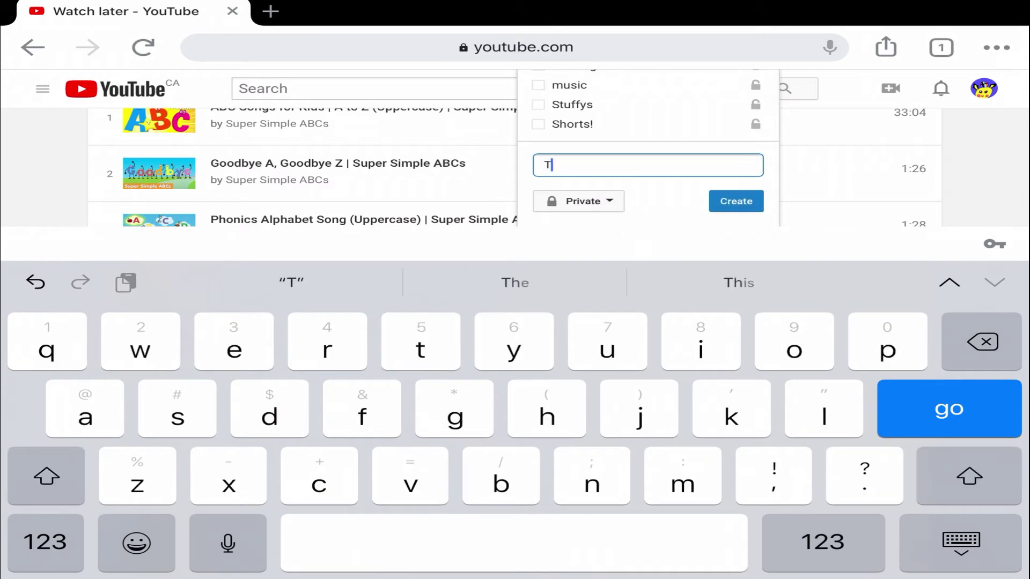
pyautogui.write('emp PL')
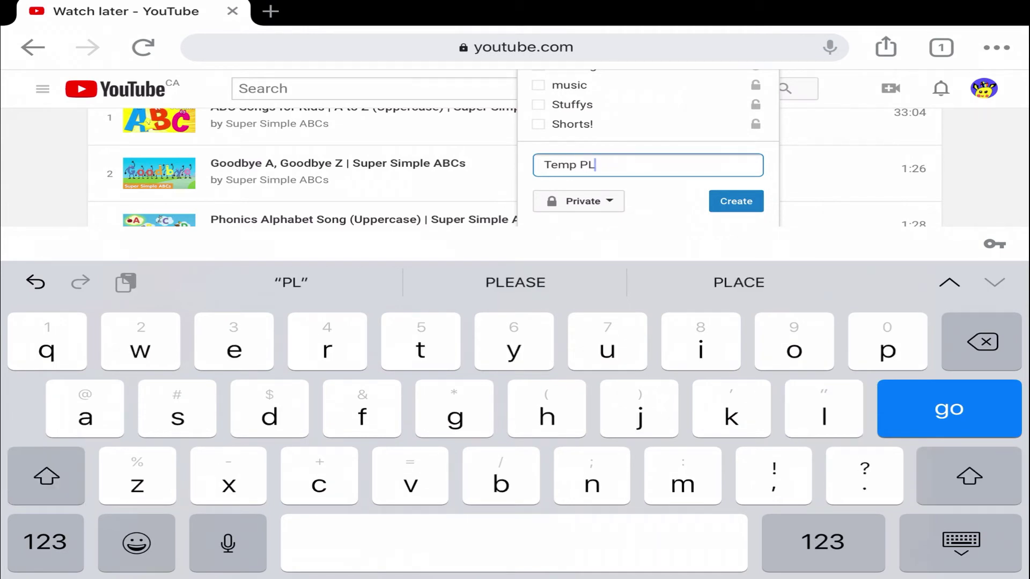
pyautogui.click(736, 202)
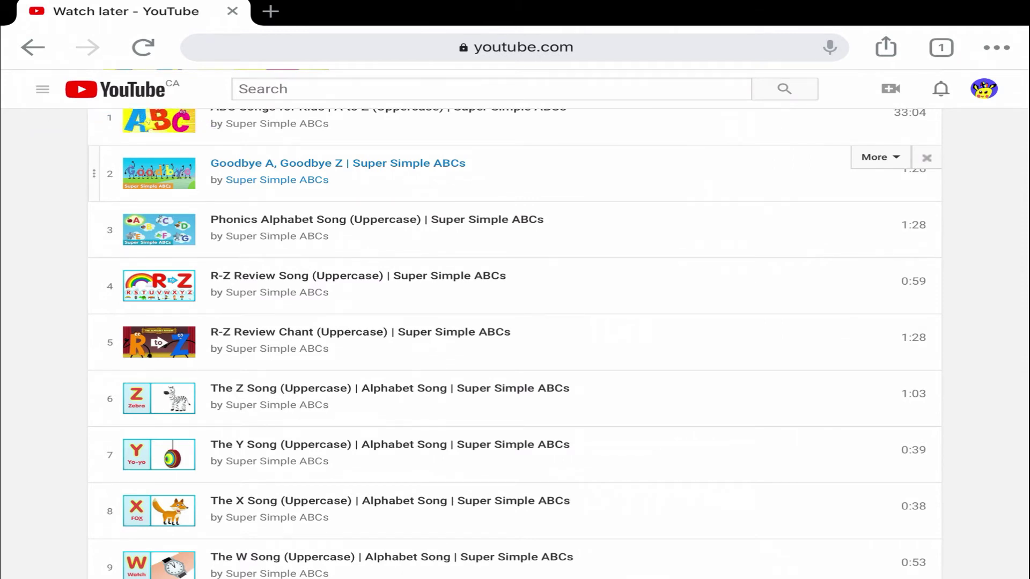
pyautogui.scroll(3, 515, 322)
# - Open Temp PL from the side menu, briefly visit Watch later, then return to Temp PL
pyautogui.click(43, 89)
pyautogui.click(86, 129)
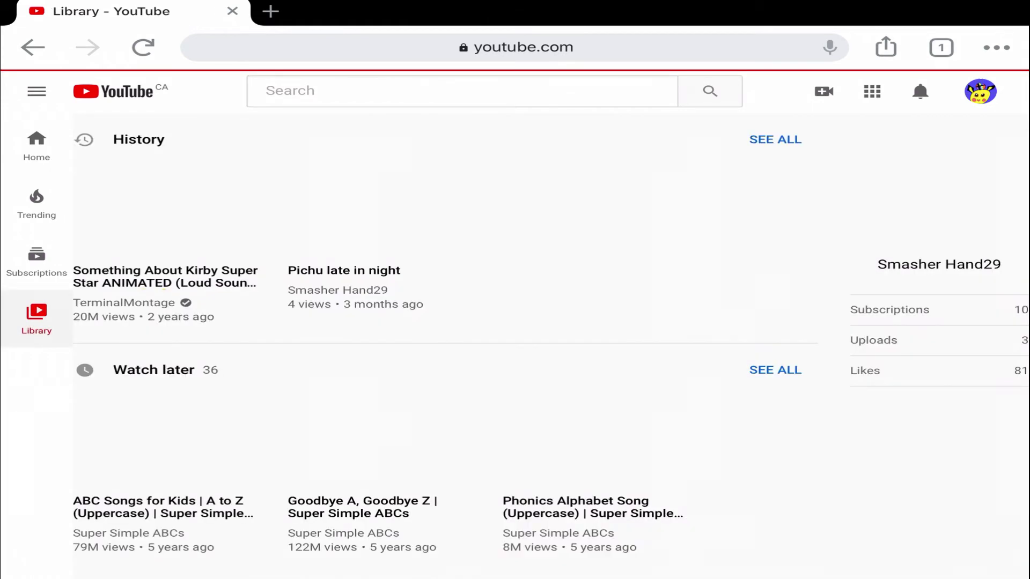
pyautogui.click(726, 370)
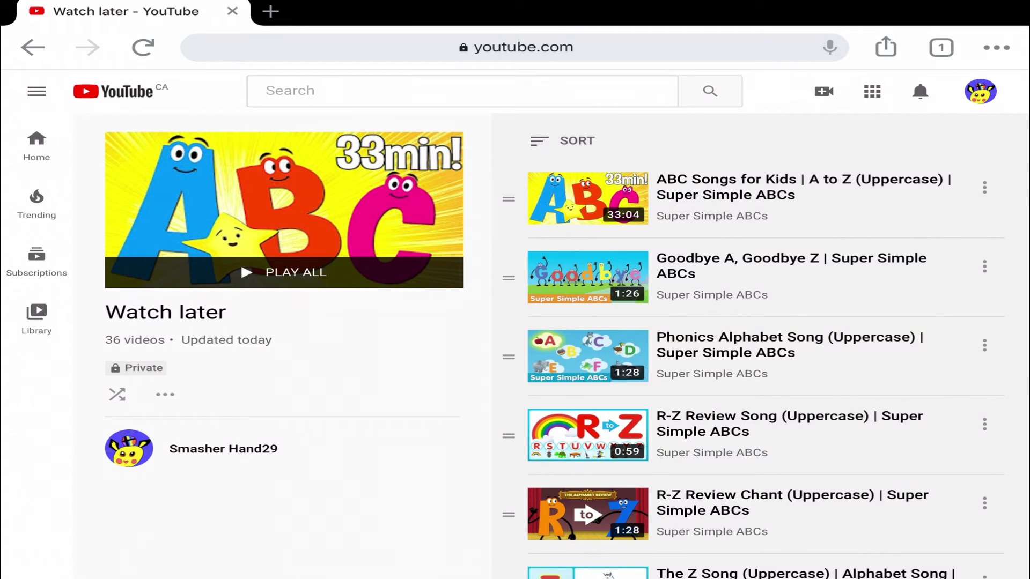
pyautogui.click(36, 91)
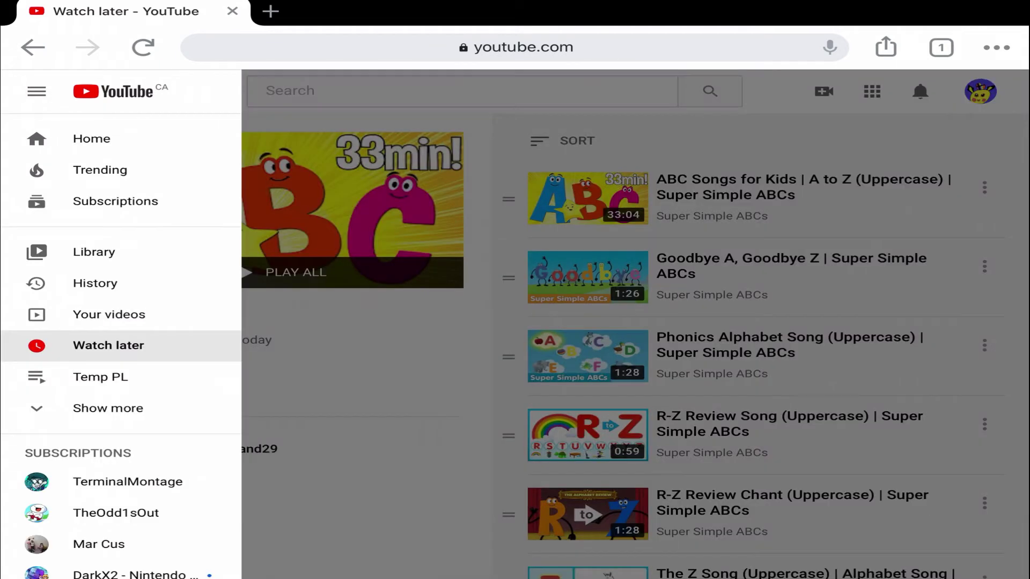
pyautogui.click(99, 376)
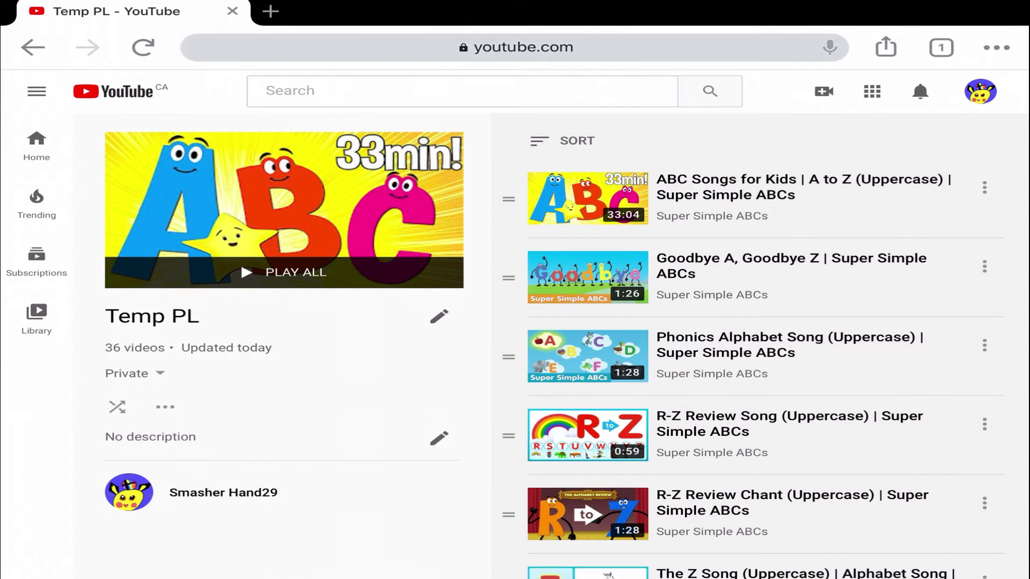
# - Append '&disable_polymer=1' to the Temp PL playlist URL and reload it in the classic layout
pyautogui.click(514, 47)
pyautogui.moveTo(231, 47); pyautogui.dragTo(487, 47)
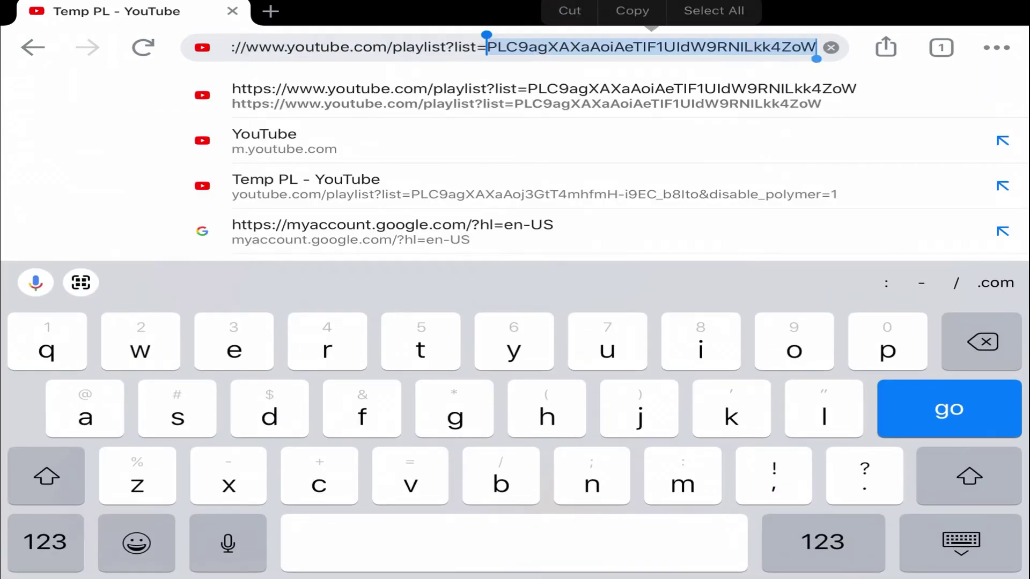
pyautogui.click(454, 47)
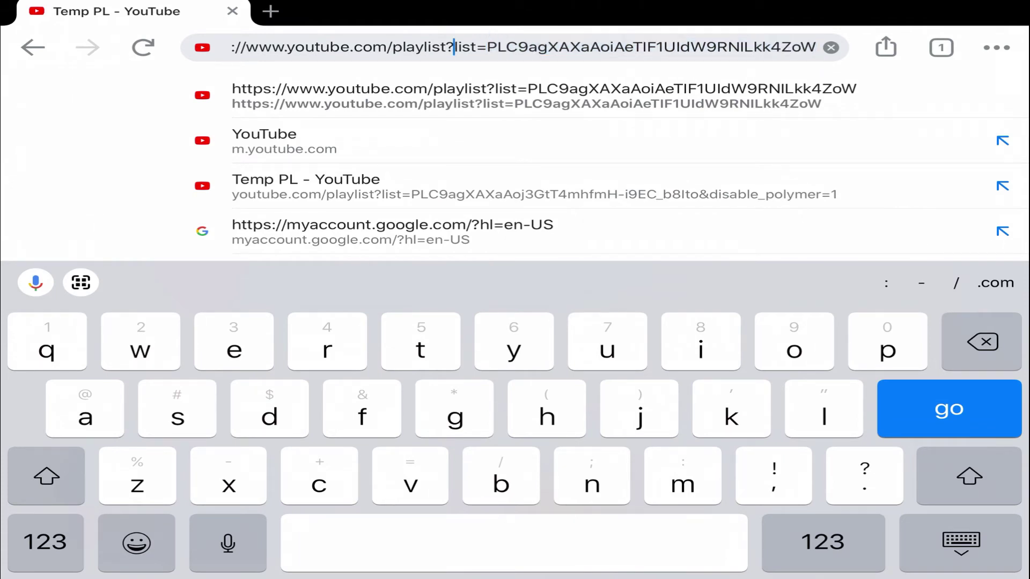
pyautogui.click(810, 47)
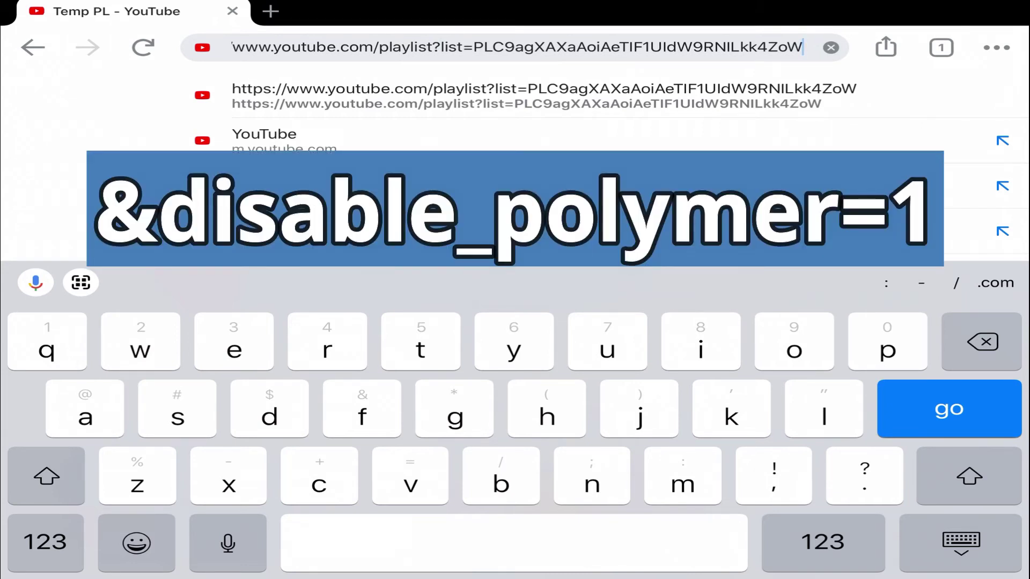
pyautogui.write('&')
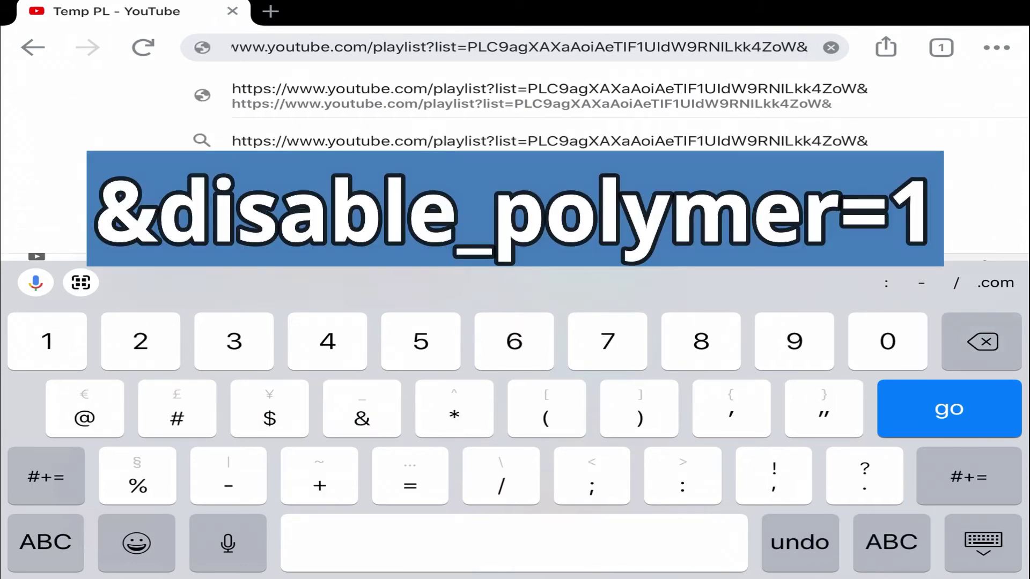
pyautogui.click(892, 542)
pyautogui.write('disable')
pyautogui.click(823, 542)
pyautogui.click(46, 477)
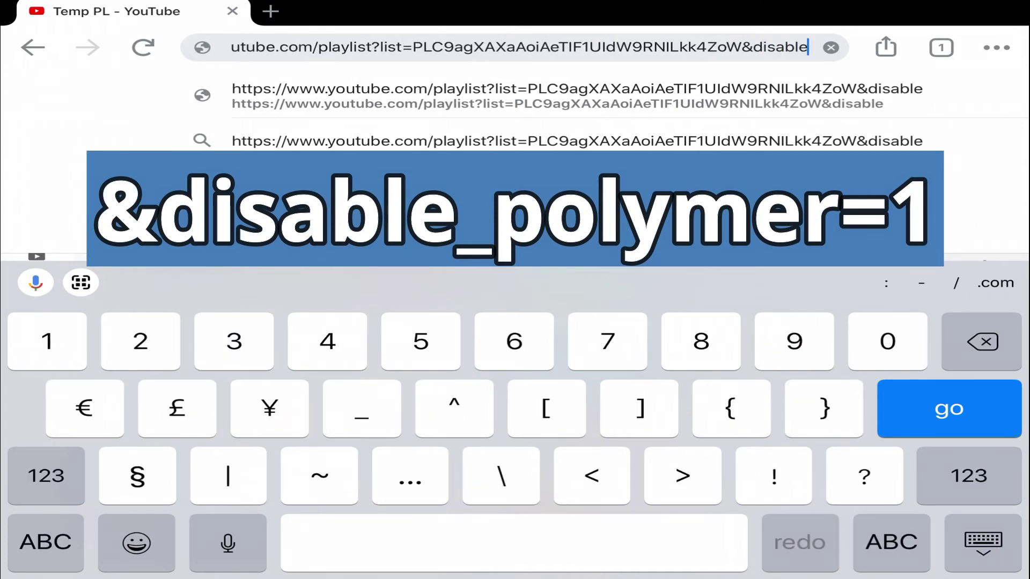
pyautogui.write('_')
pyautogui.click(891, 542)
pyautogui.write('polymer')
pyautogui.click(891, 542)
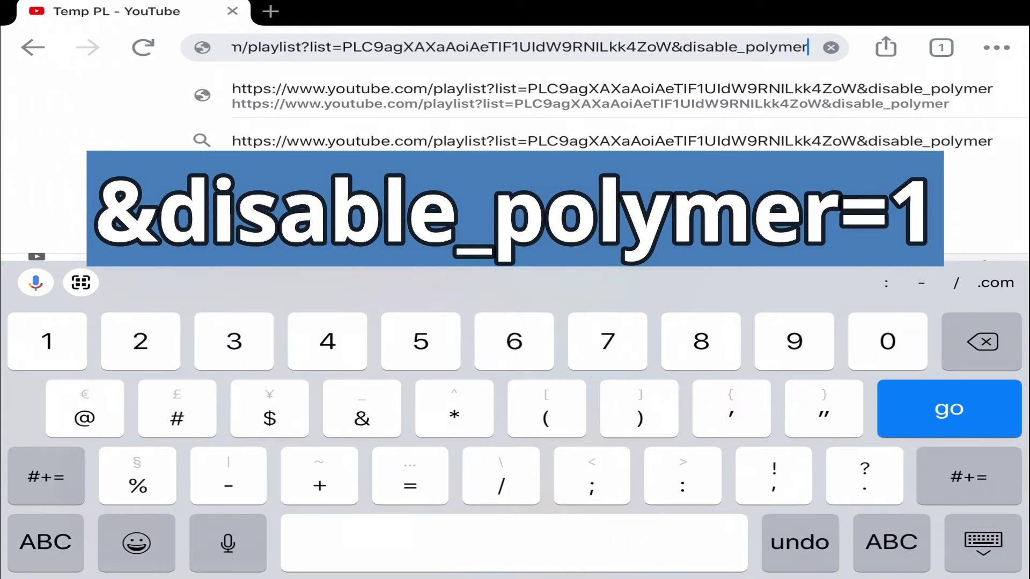
pyautogui.write('=1')
pyautogui.click(949, 409)
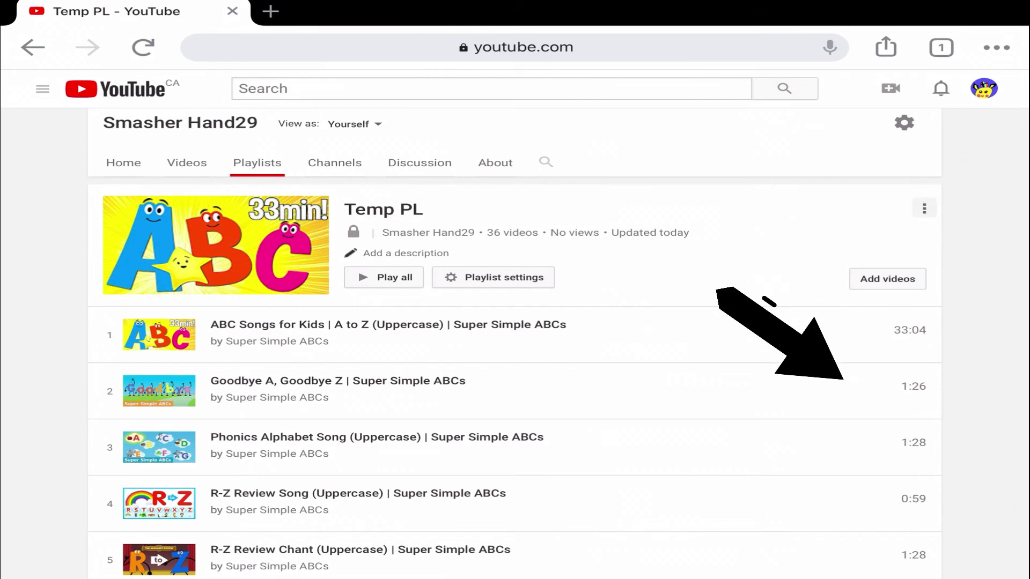
# - Uncheck Watch later in Temp PL's Add all to list to remove its videos
pyautogui.click(924, 437)
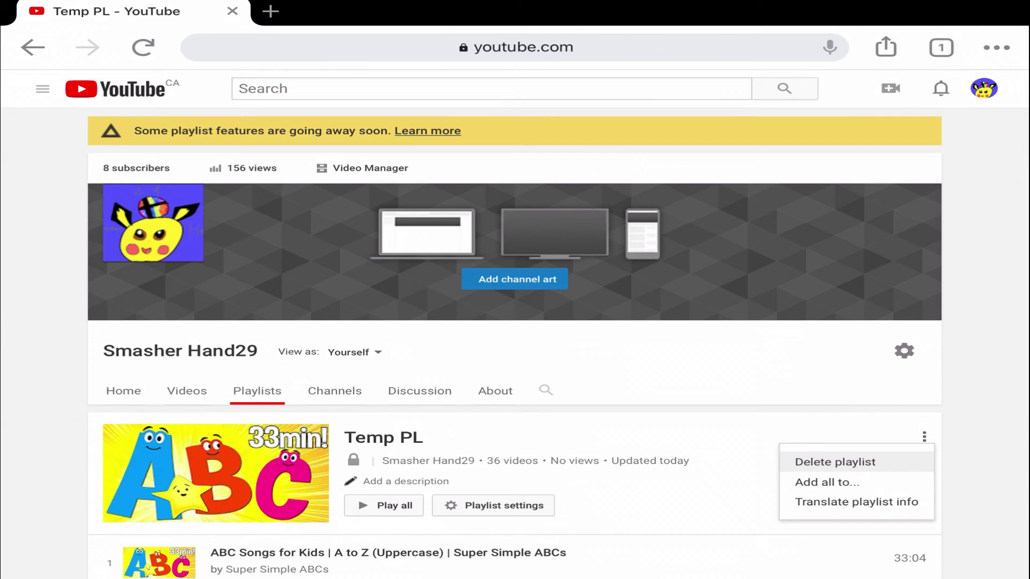
pyautogui.click(827, 482)
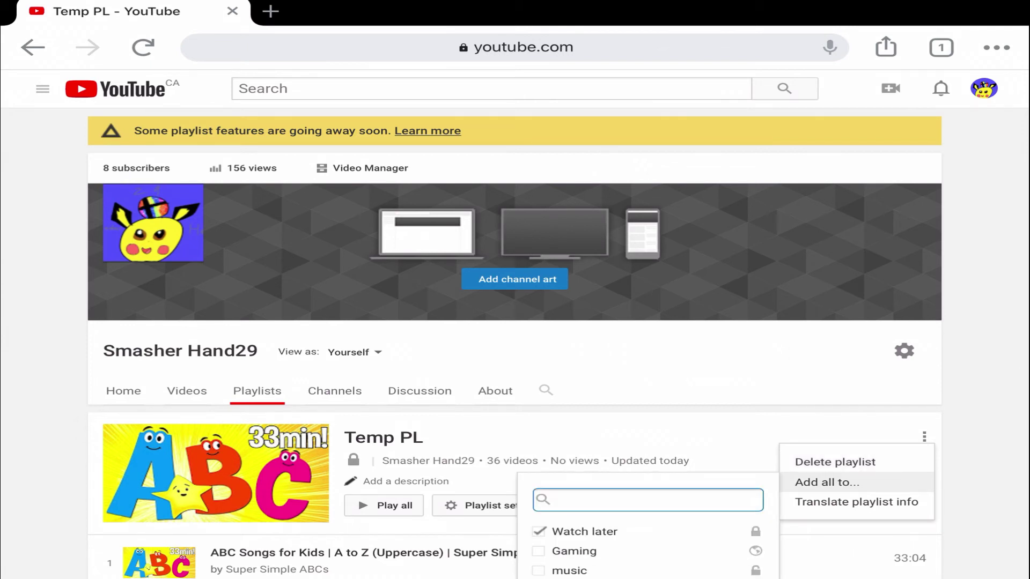
pyautogui.press('Escape')
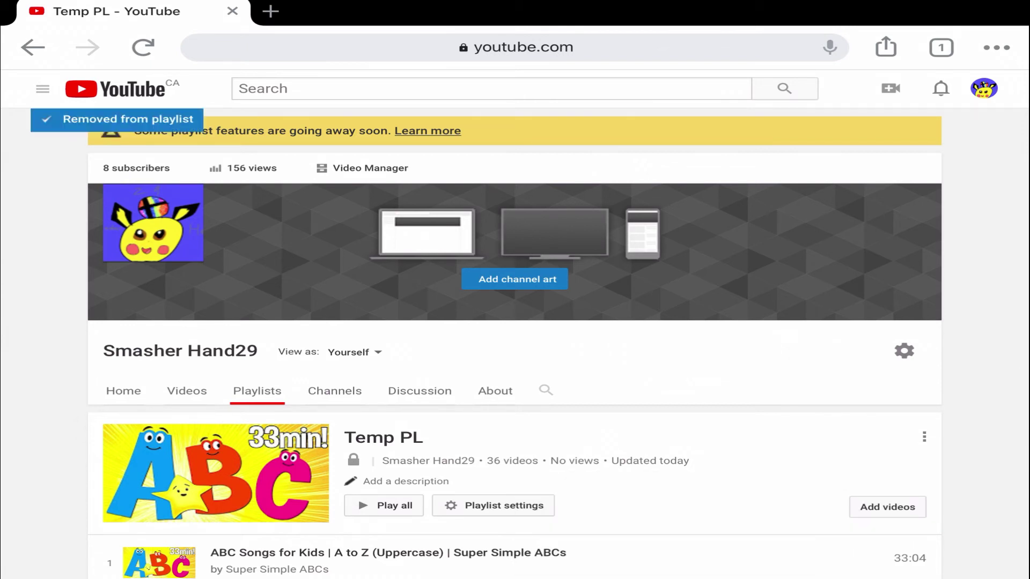
pyautogui.scroll(-5, 515, 322)
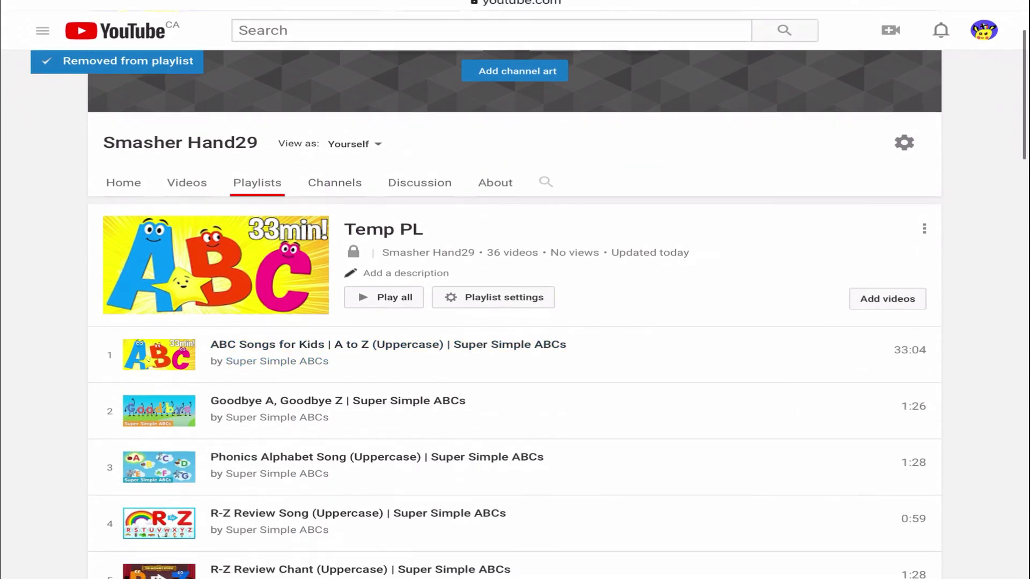
# - Recheck Temp PL's Add all to list to confirm Watch later no longer holds the videos
pyautogui.click(923, 229)
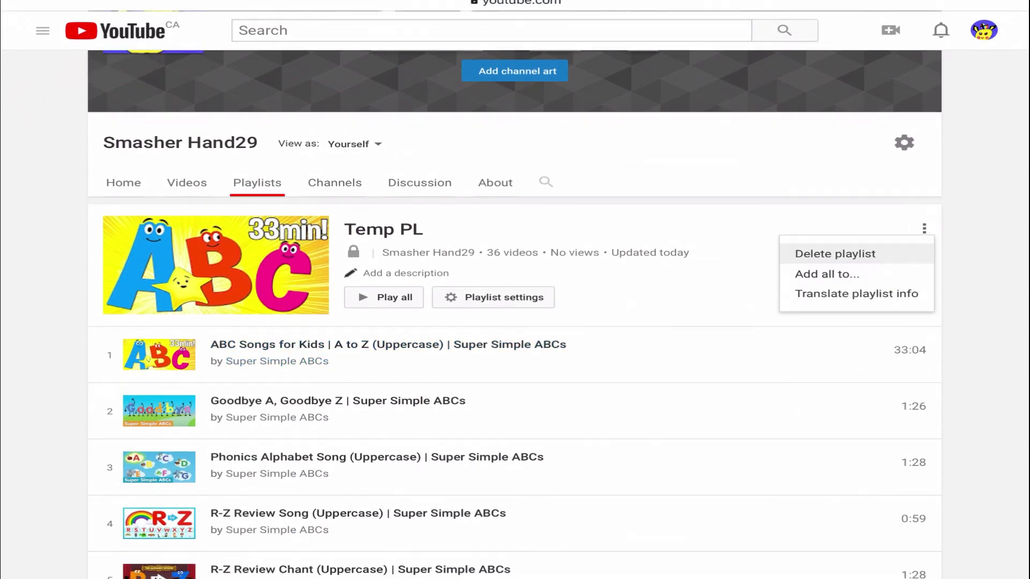
pyautogui.click(828, 275)
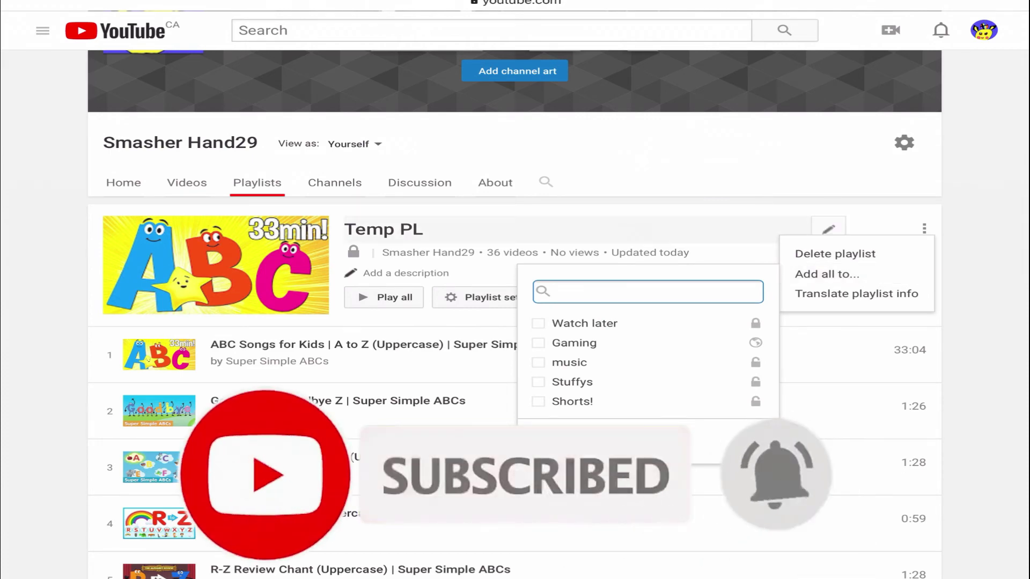
pyautogui.press('Escape')
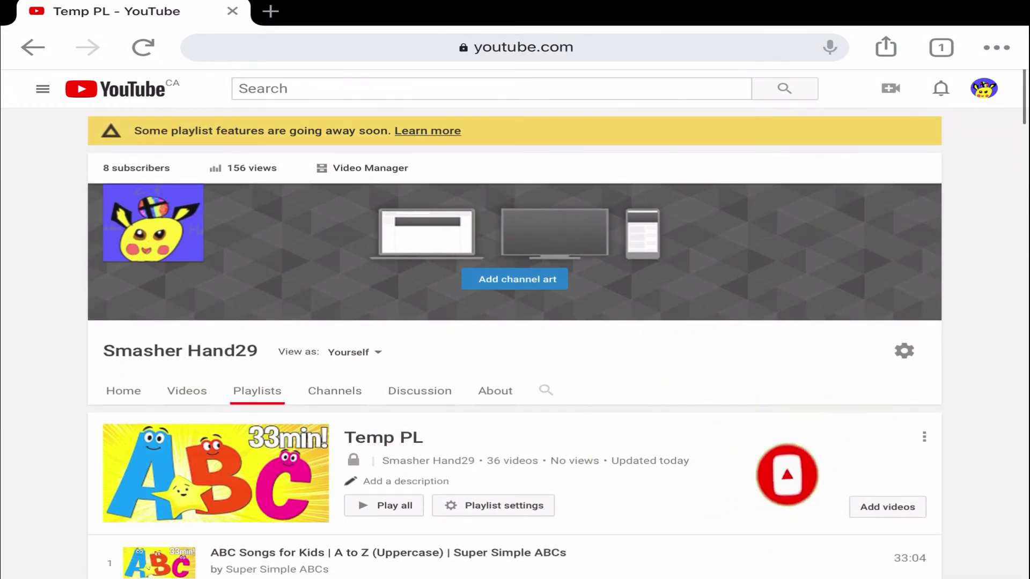
pyautogui.click(43, 88)
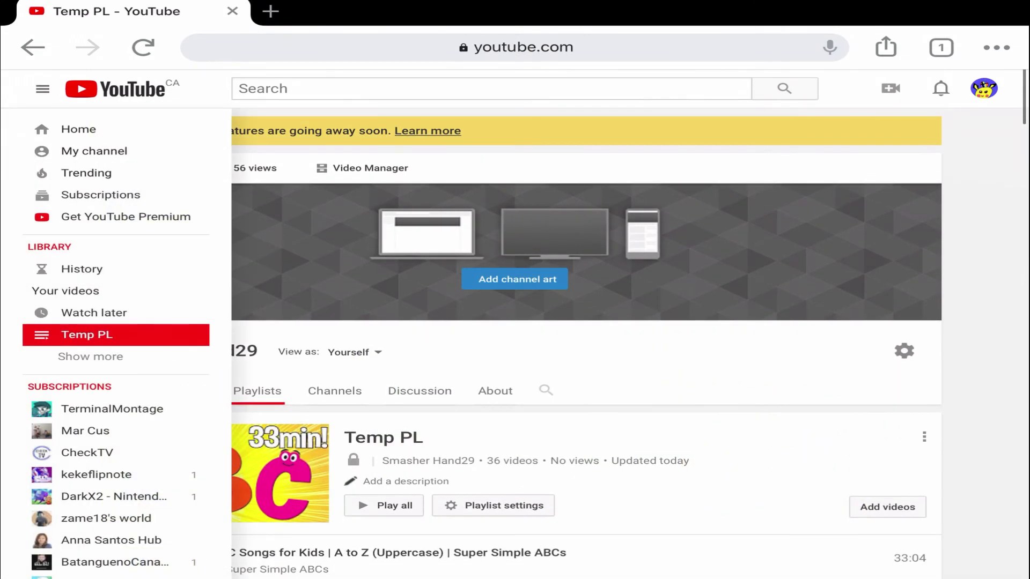
# - Confirm Watch later is empty, then reopen Temp PL with its 36 ABC videos
pyautogui.click(93, 313)
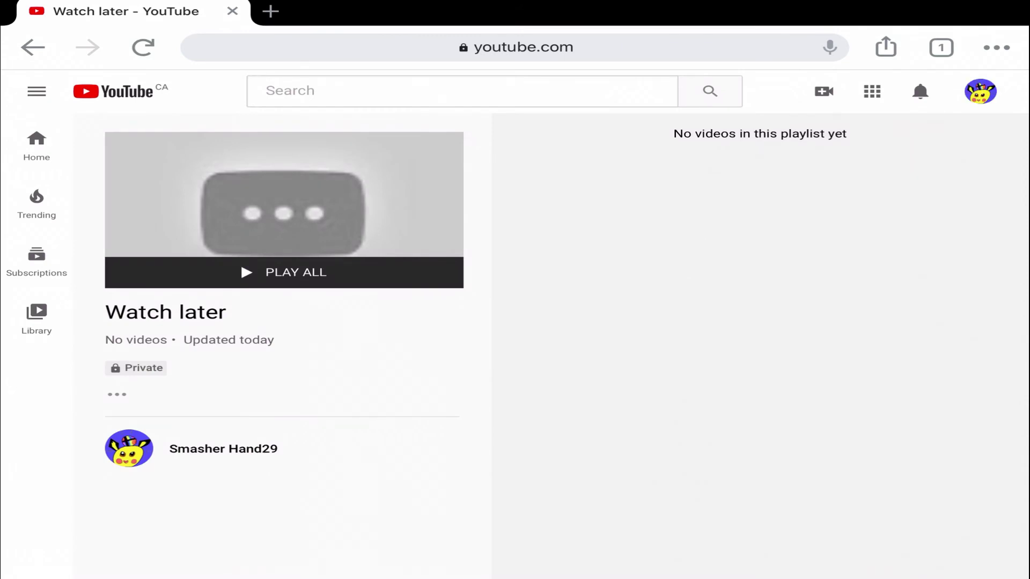
pyautogui.click(36, 91)
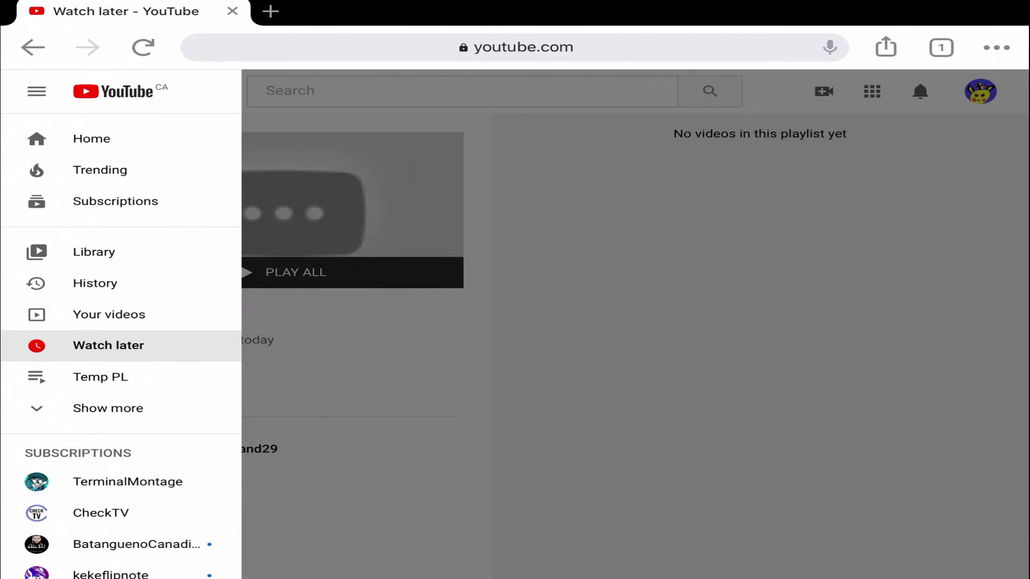
pyautogui.click(101, 377)
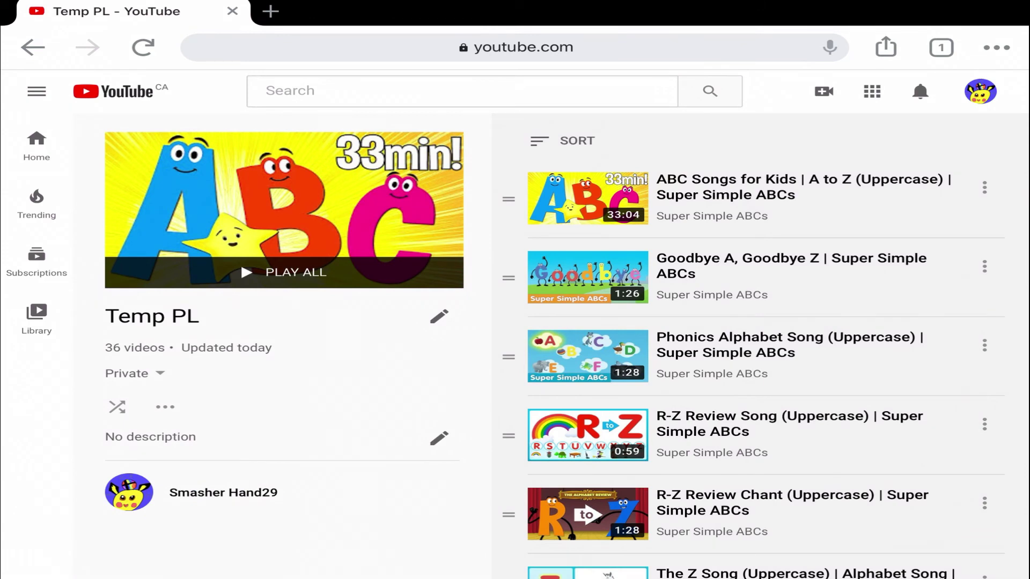
# - Delete the Temp PL playlist, confirm the deletion, and go to Library
pyautogui.click(165, 406)
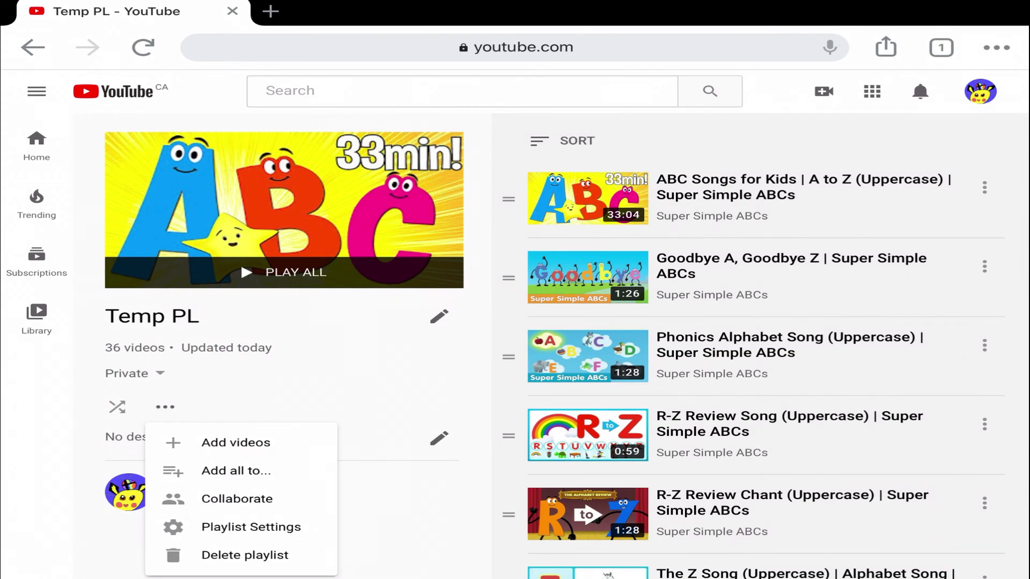
pyautogui.click(244, 555)
pyautogui.click(703, 378)
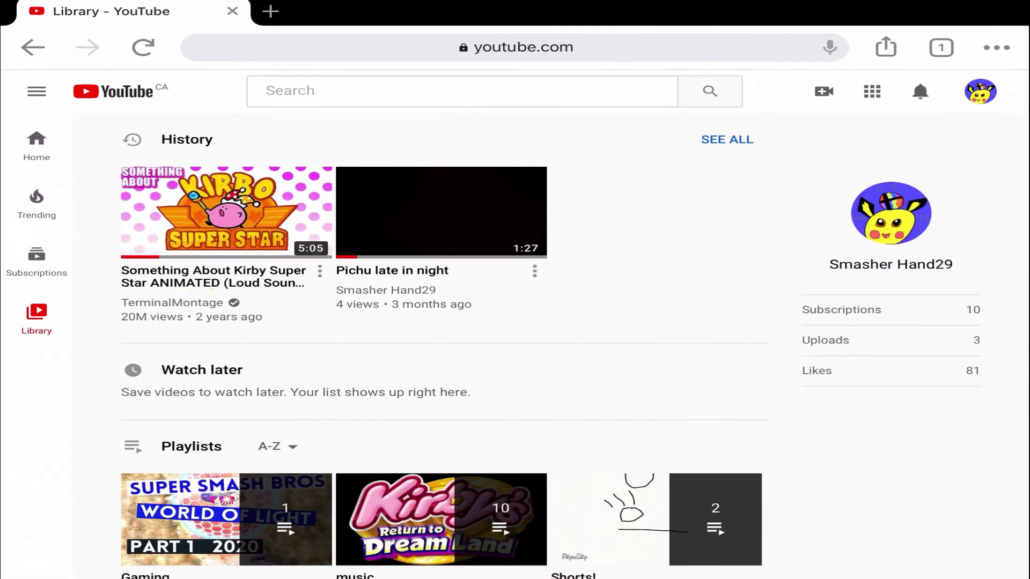
pyautogui.click(36, 319)
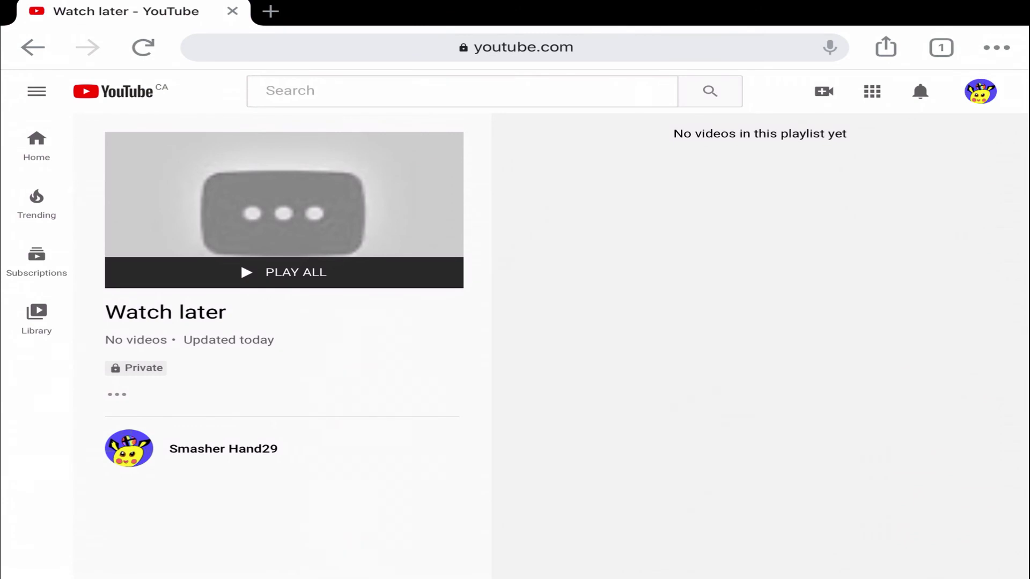
# - Return to the Library page from the left sidebar
pyautogui.click(36, 317)
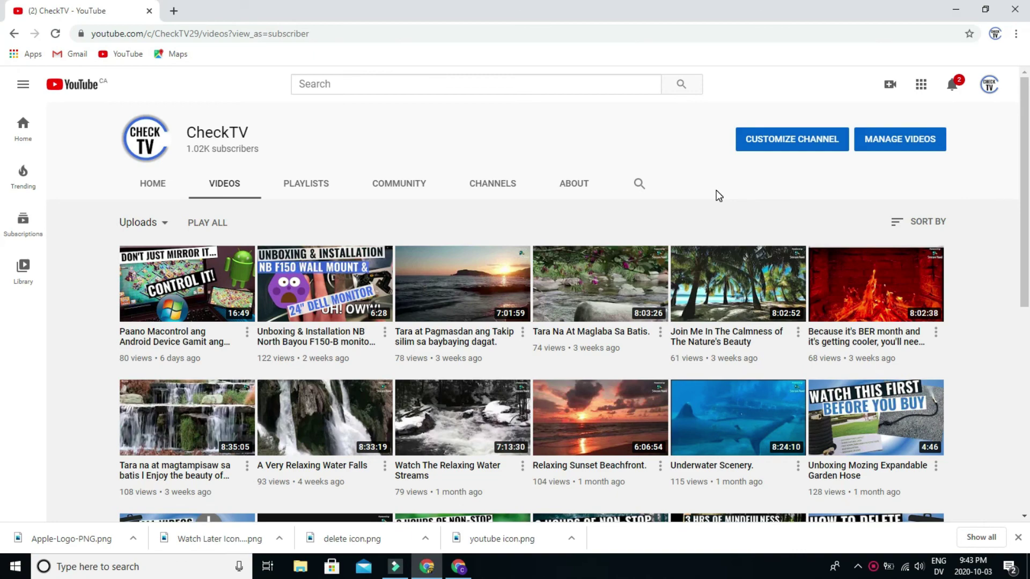
pyautogui.scroll(-2, 717, 192)
pyautogui.scroll(-3, 718, 193)
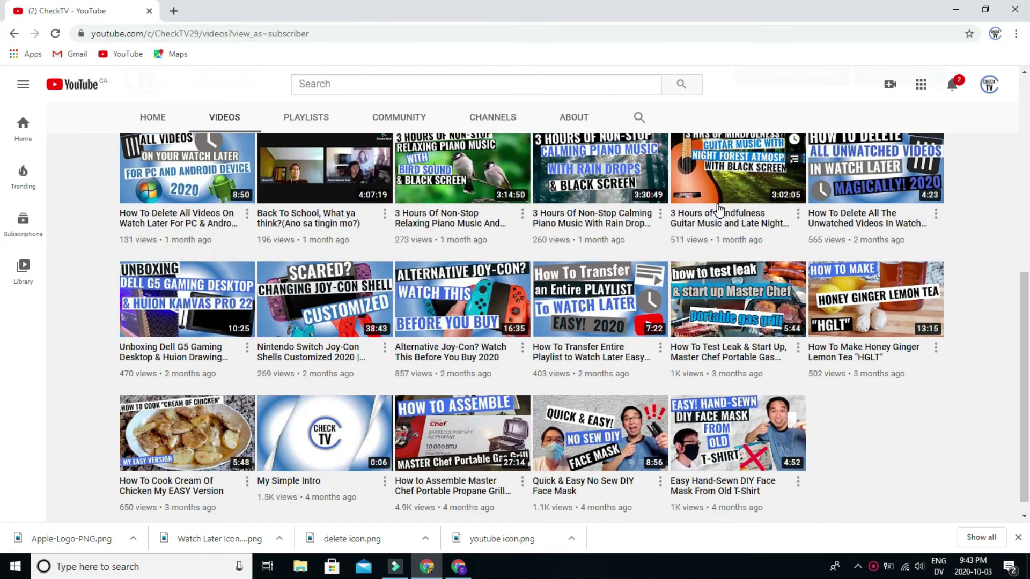